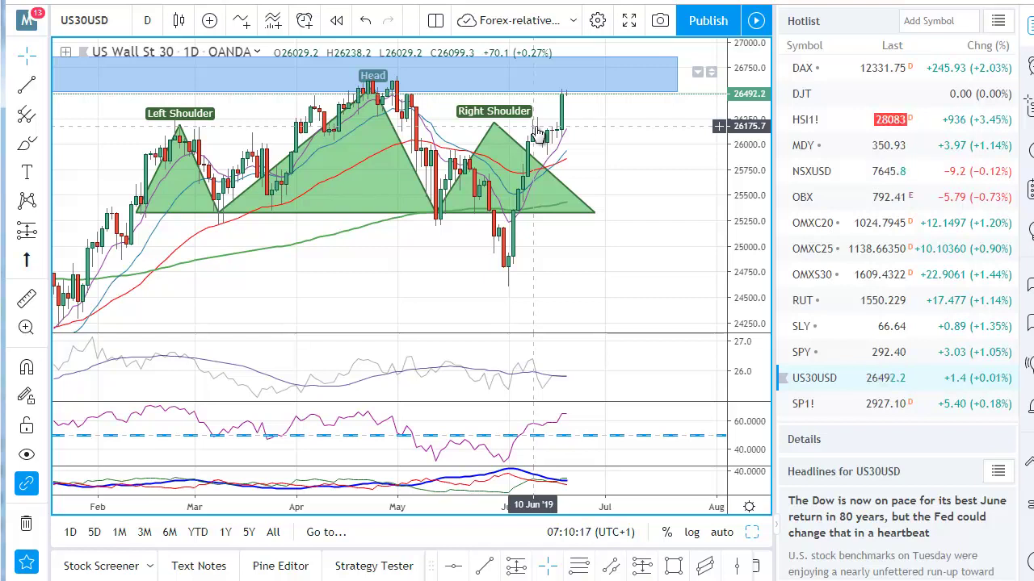
Bring up the OMXC20 daily chart from the watchlist for a look at its price range, followed by the OMXC25 chart.
click(842, 232)
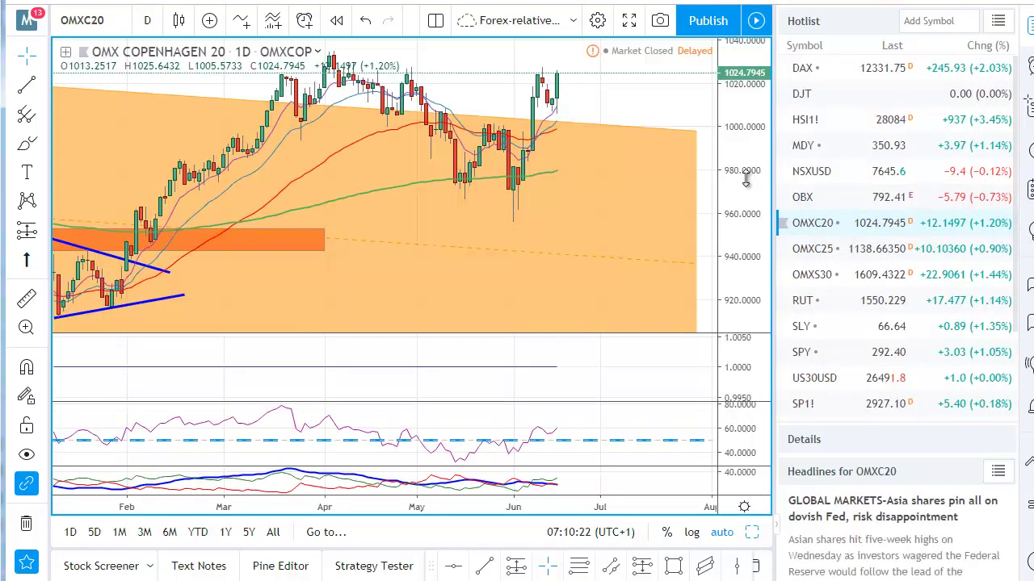
drag(743, 179, 731, 242)
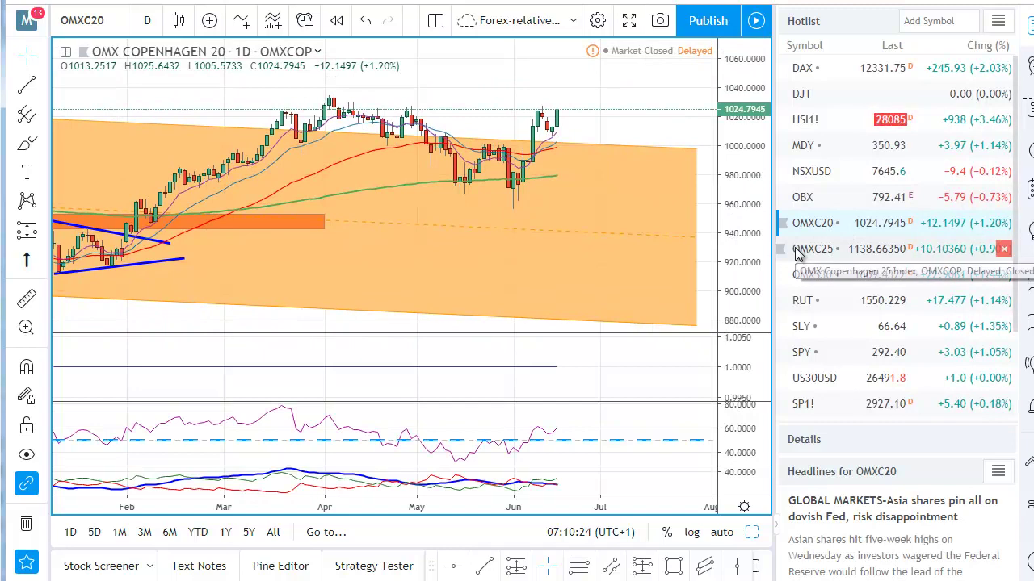
click(816, 254)
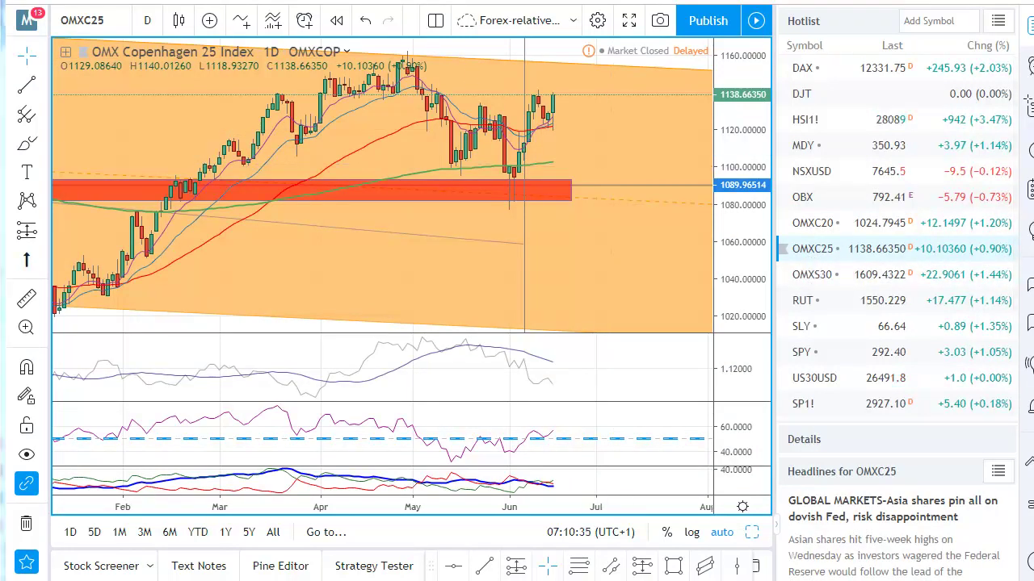
Switch to the Excel portfolio workbook and check the latest date and portfolio value in K11 and L11.
key(alt+Tab)
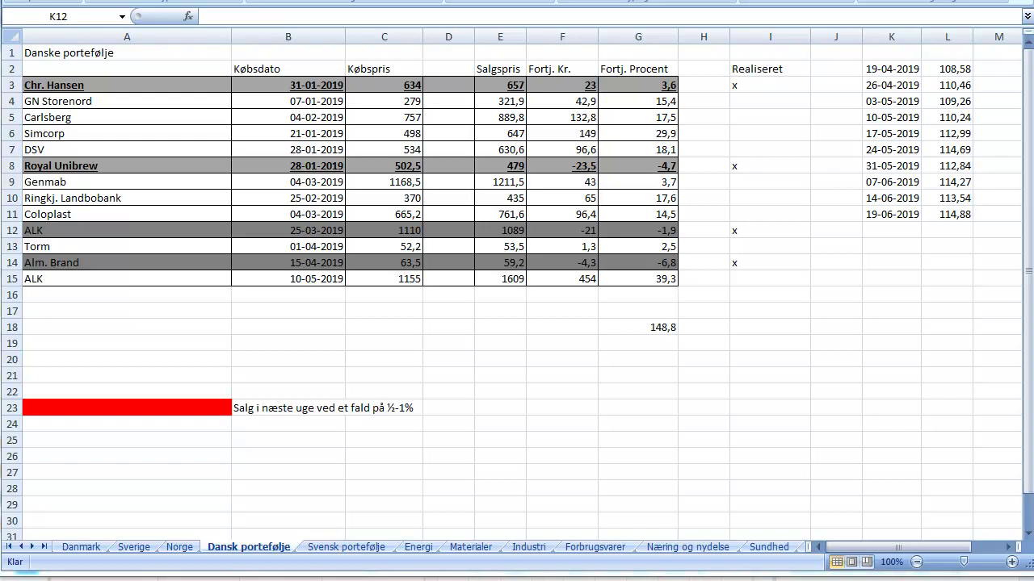
drag(450, 572, 452, 577)
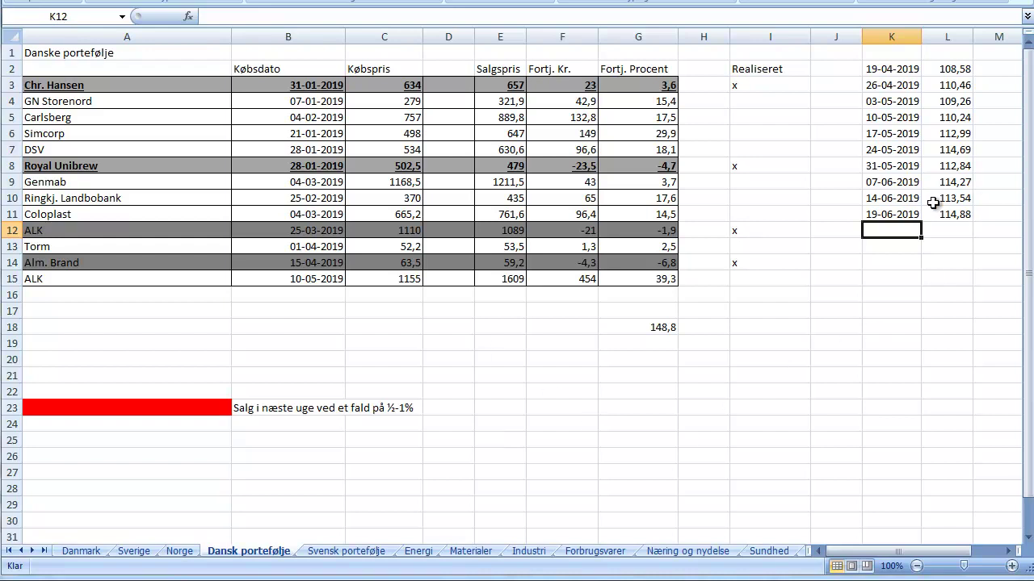
click(885, 215)
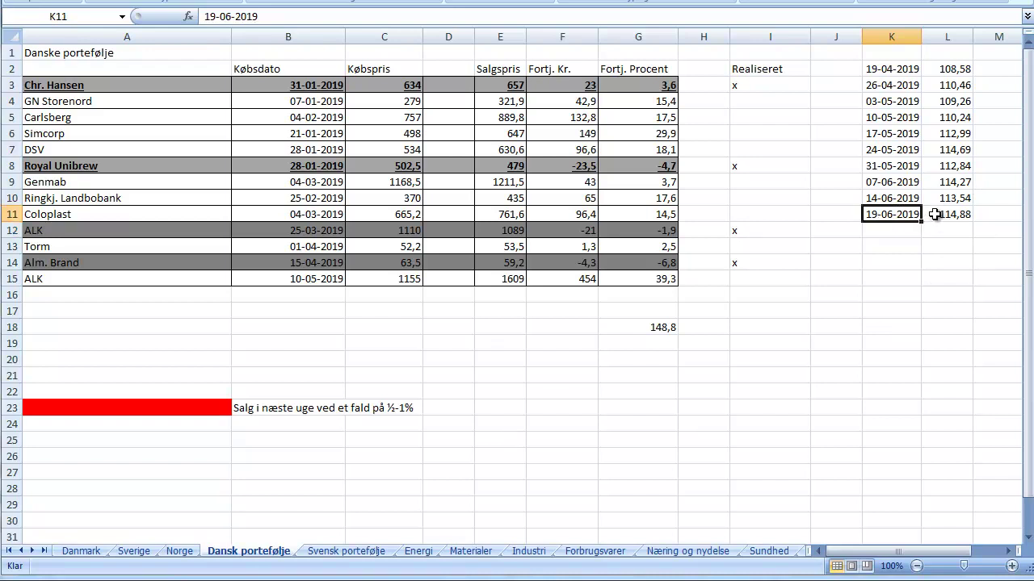
click(946, 214)
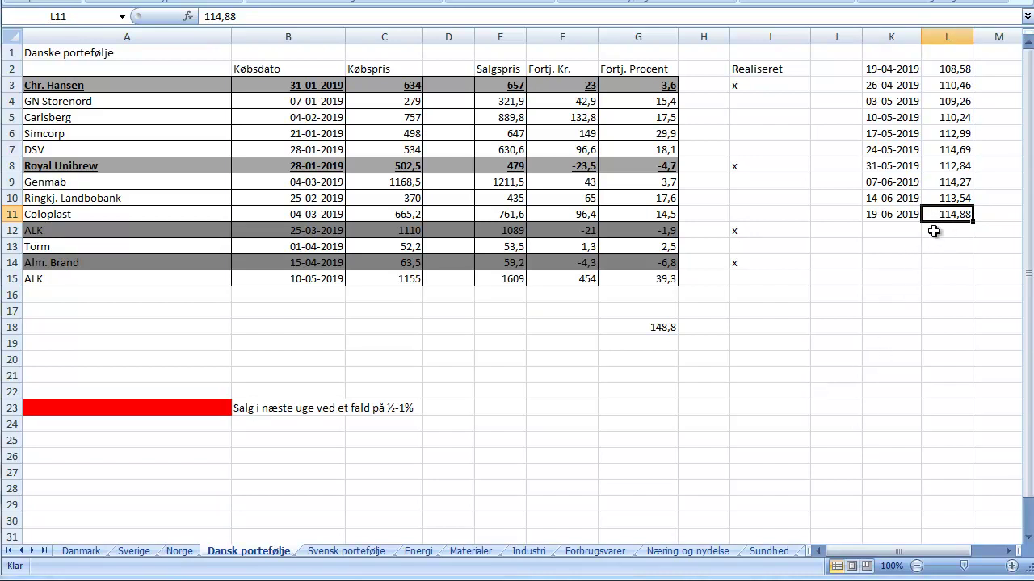
Switch back to TradingView and measure the OMXC25 price change from 2 January 2019 up to the current price level.
click(148, 575)
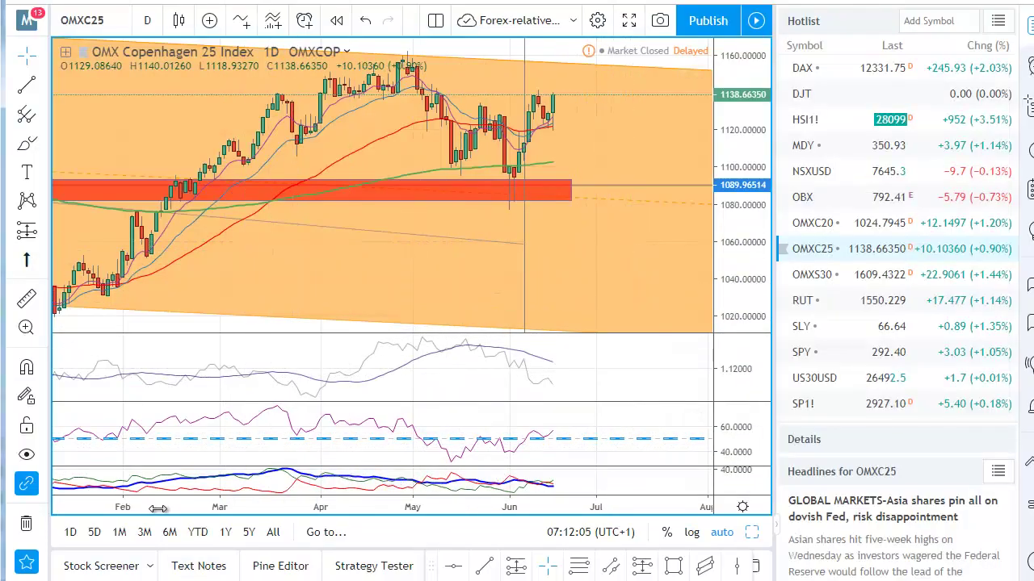
scroll(273, 514, down, 1)
scroll(428, 521, down, 5)
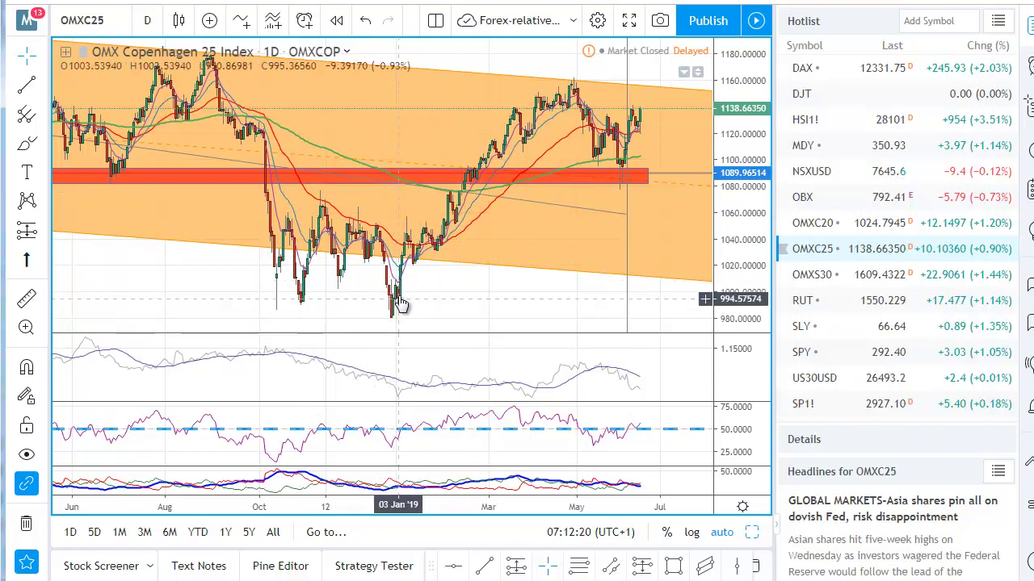
click(556, 85)
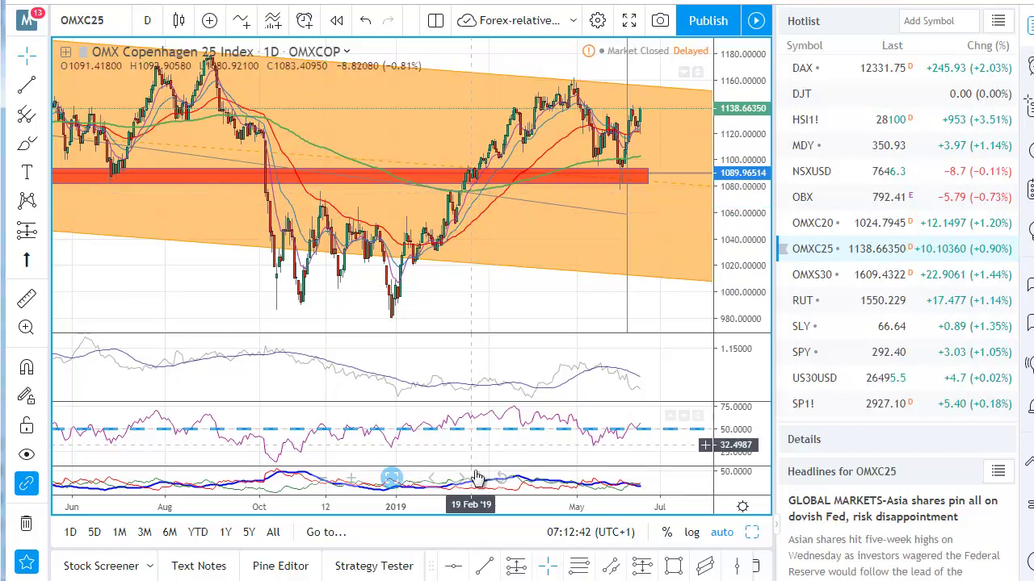
click(391, 477)
drag(380, 506, 426, 324)
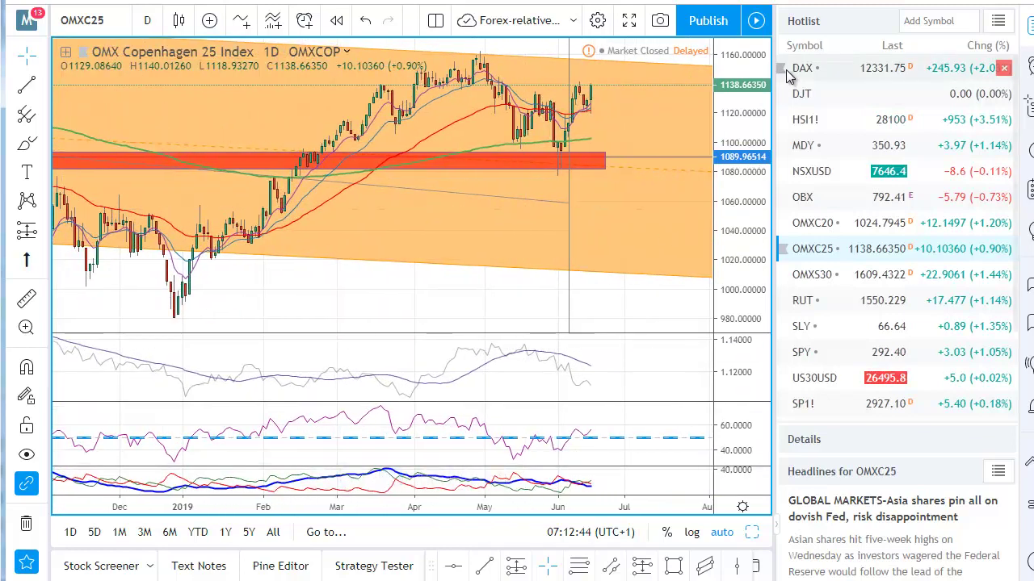
drag(426, 287, 468, 290)
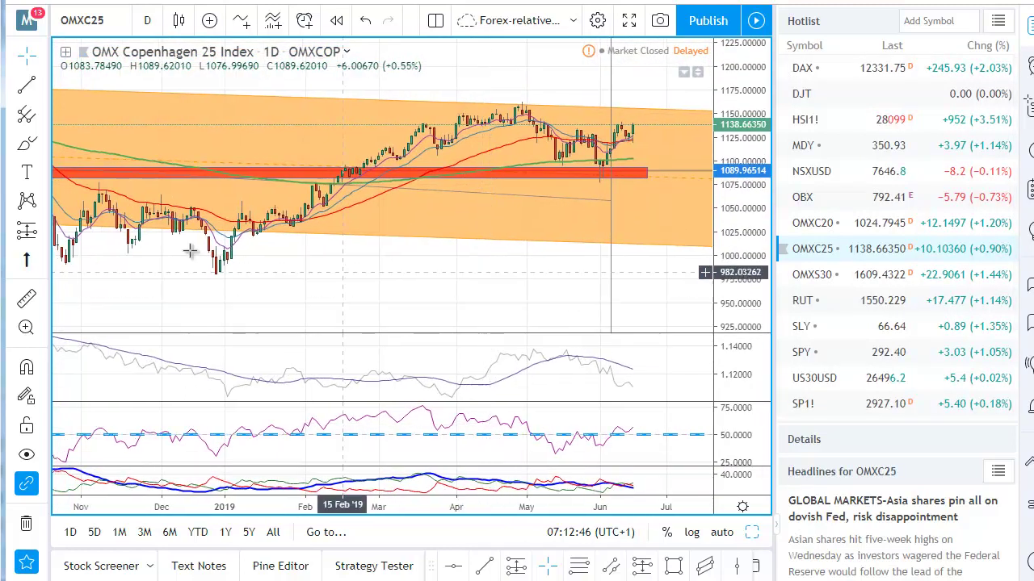
click(27, 300)
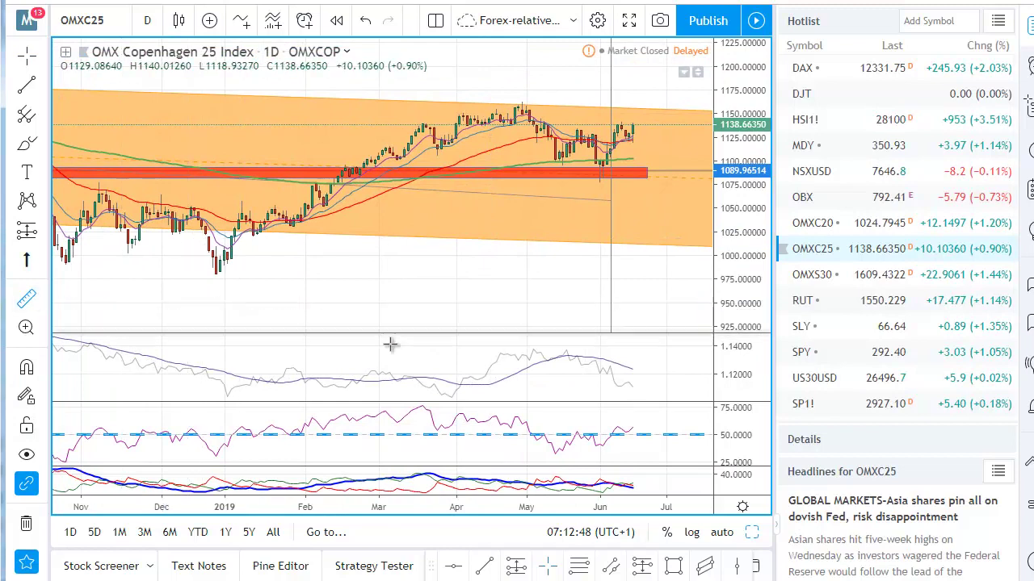
click(224, 257)
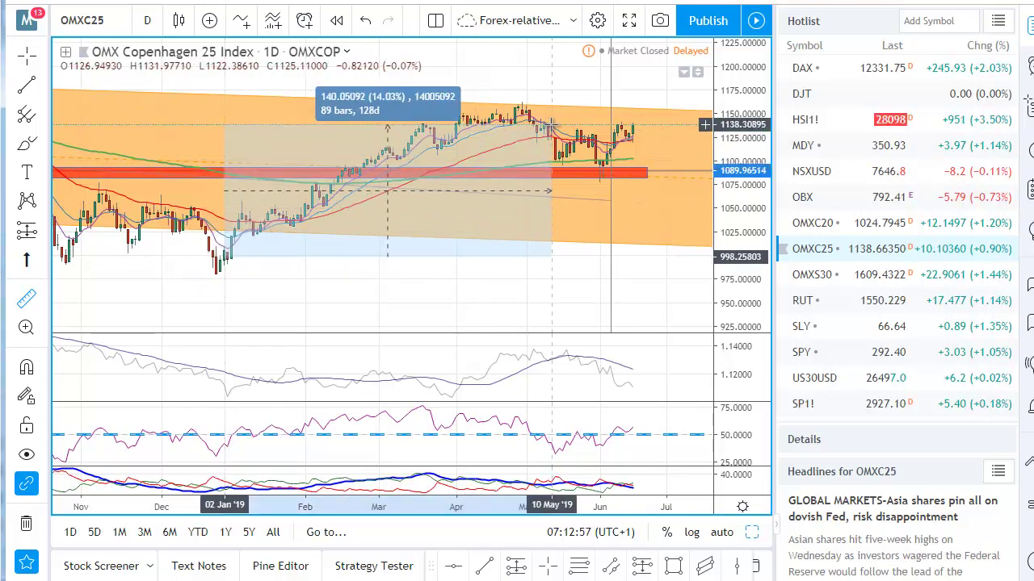
click(552, 125)
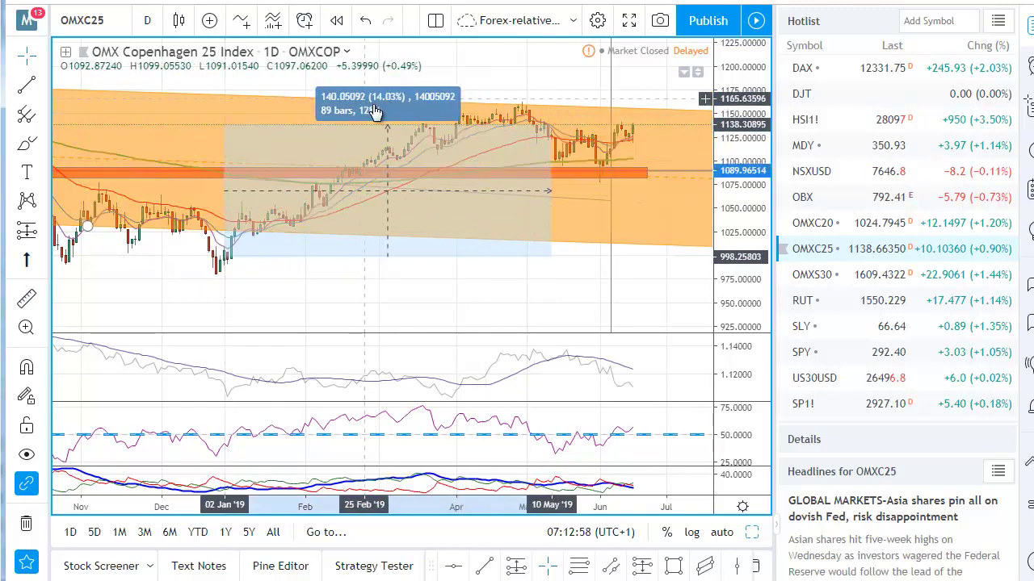
click(384, 280)
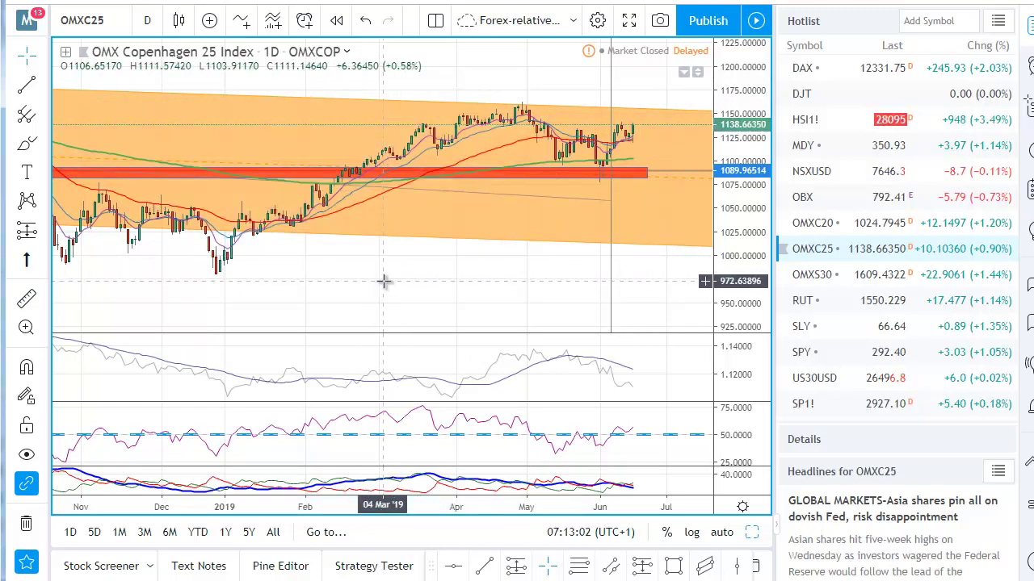
Hide the watchlist and show the OMXC25 weekly and daily charts side by side with compressed price scales.
drag(741, 224, 739, 209)
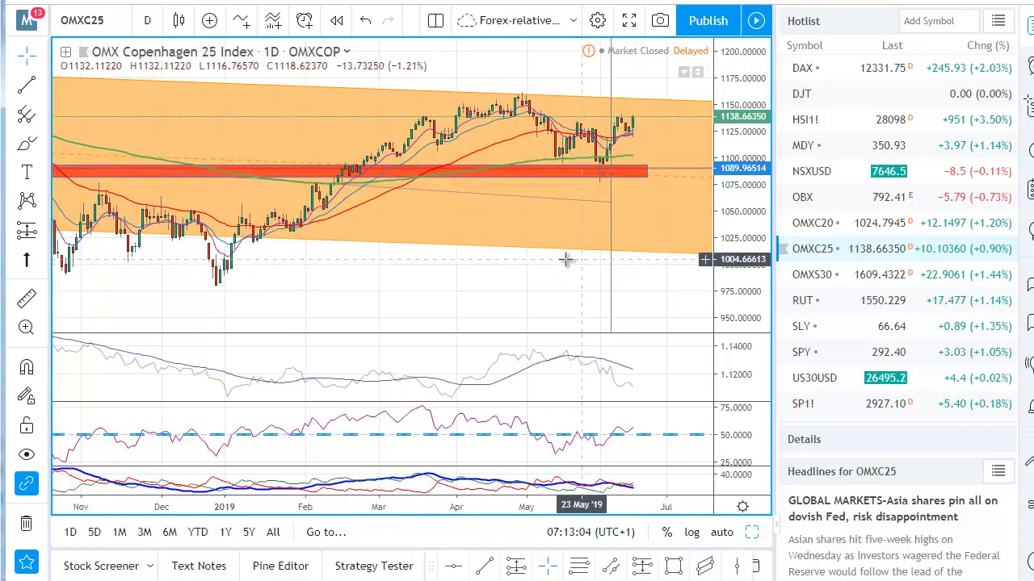
drag(566, 258, 480, 275)
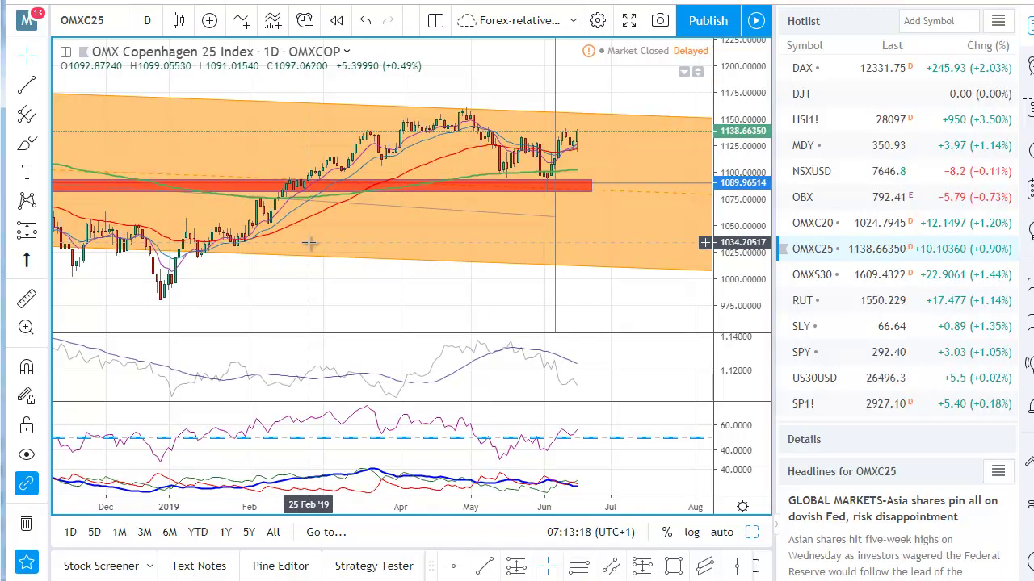
click(1000, 21)
click(1002, 25)
click(1030, 26)
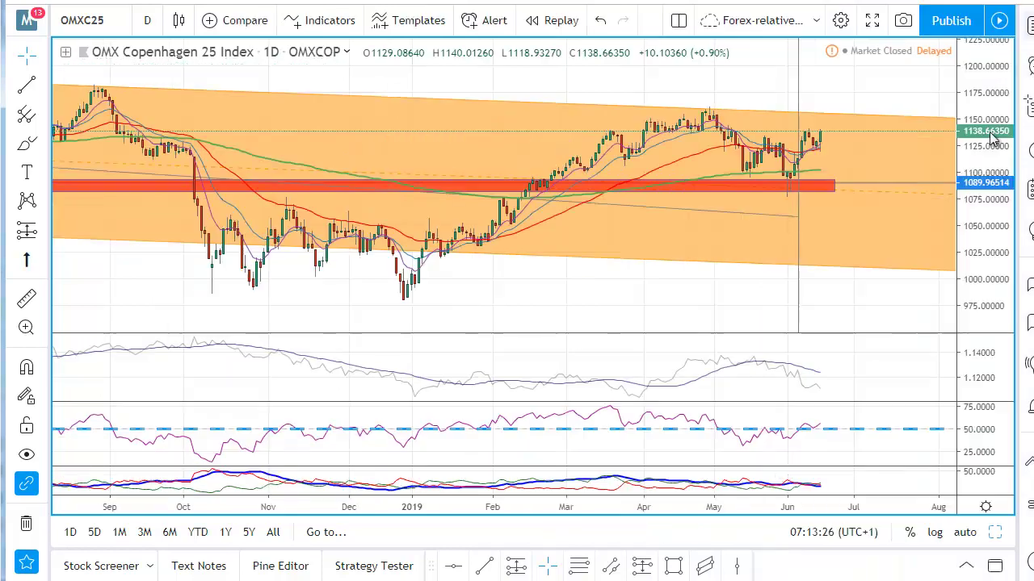
click(994, 536)
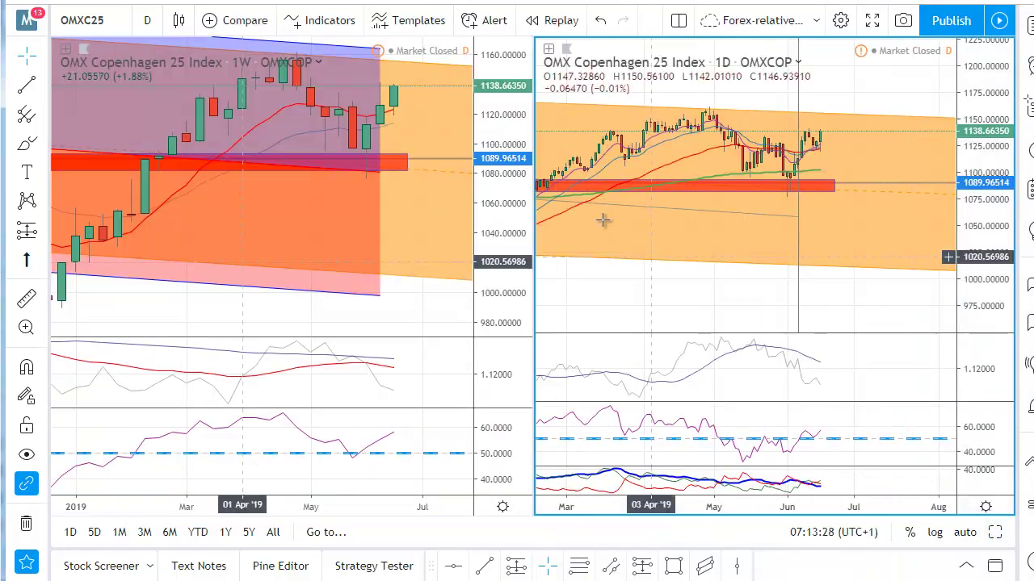
drag(508, 225, 517, 283)
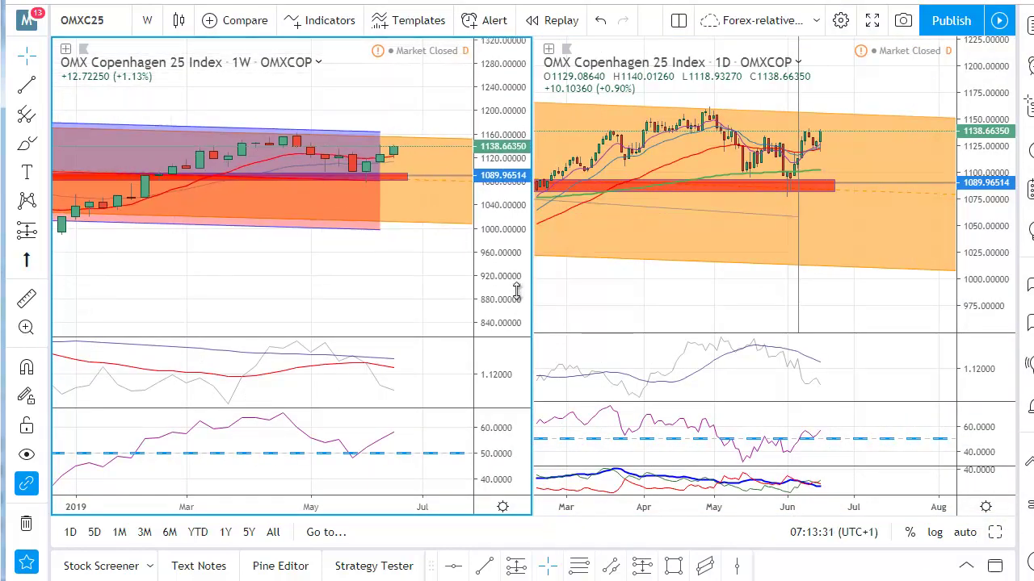
drag(595, 296, 703, 300)
drag(990, 151, 980, 192)
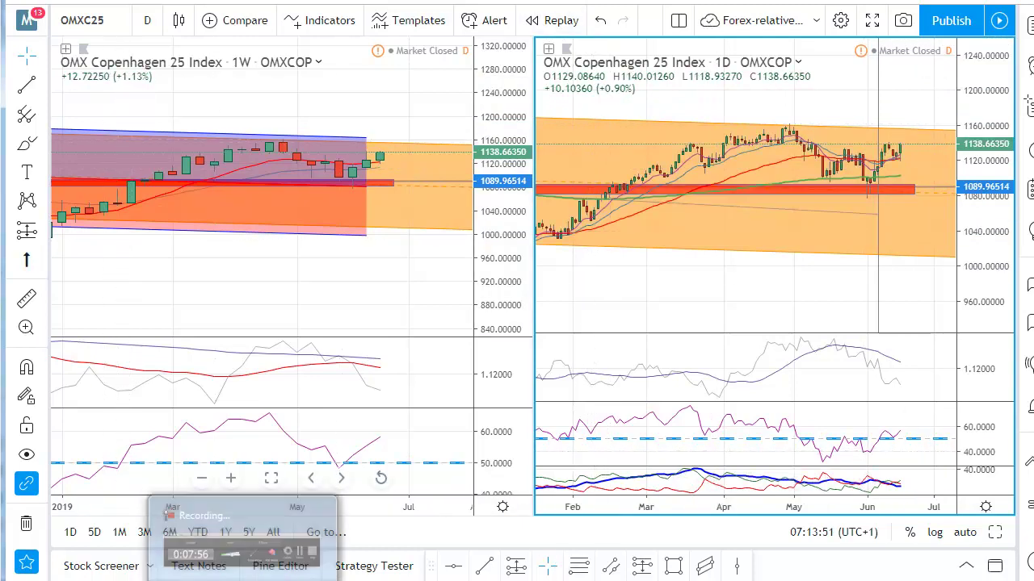
Check the Excel portfolio for GN Storenord, switch back to TradingView and load GN STORE NORD A/S from CSE in both charts.
click(177, 517)
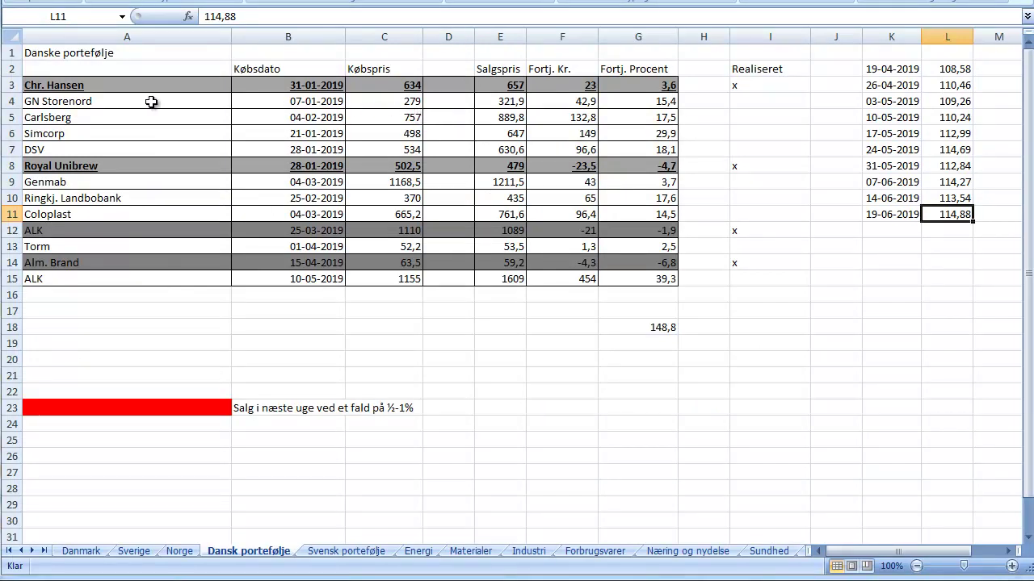
click(178, 565)
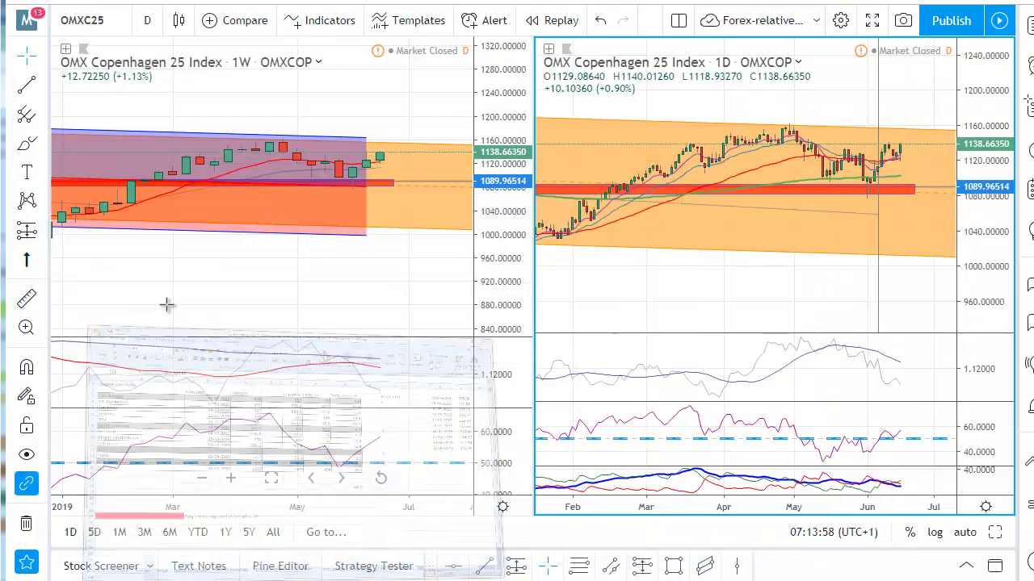
click(113, 21)
text(GN)
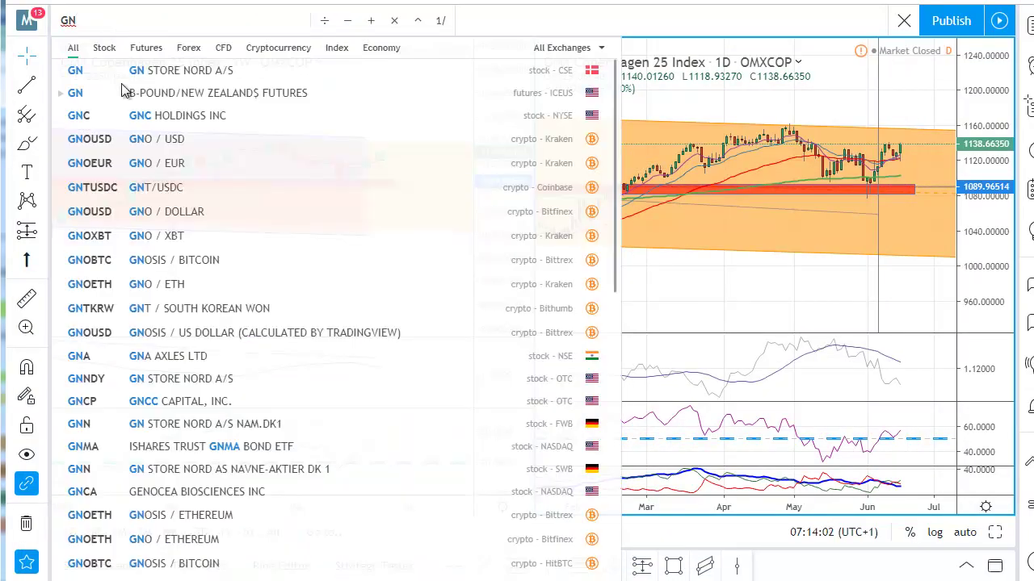
click(184, 71)
click(184, 71)
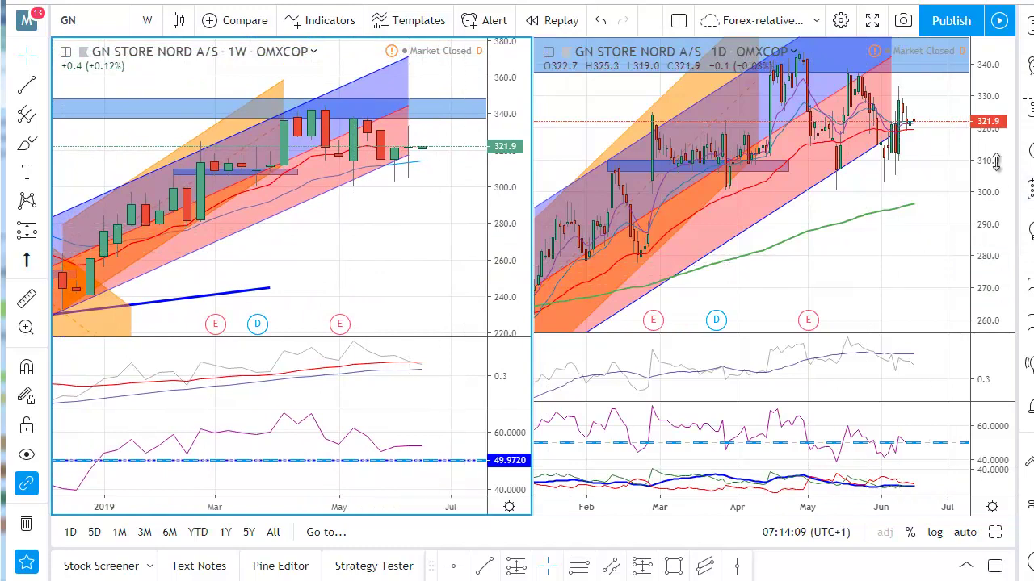
drag(866, 266, 888, 272)
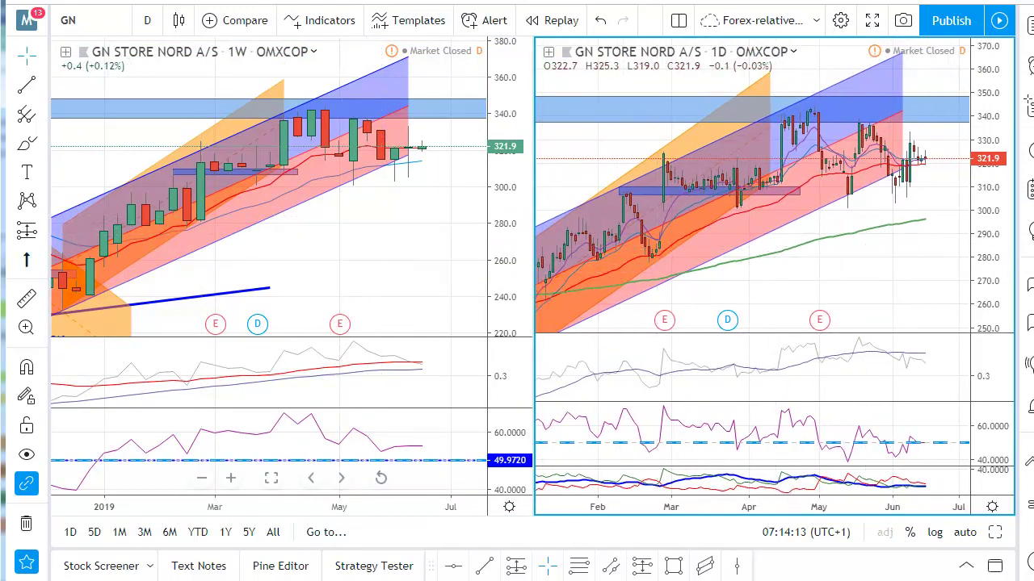
Compare GN Storenord's purchase date and price in the Excel portfolio with its weekly chart in TradingView.
mouse_move(142, 575)
click(142, 517)
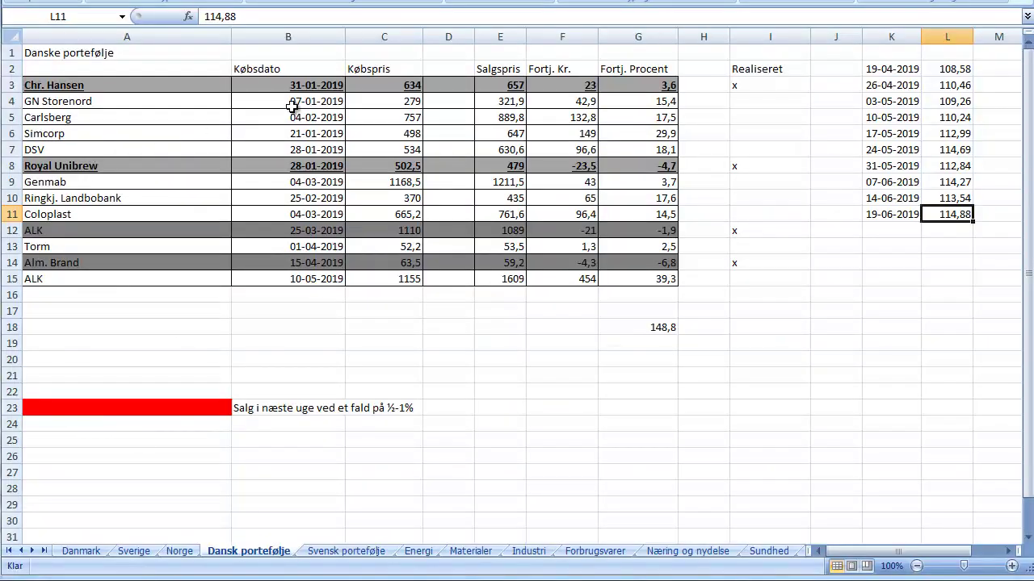
click(142, 576)
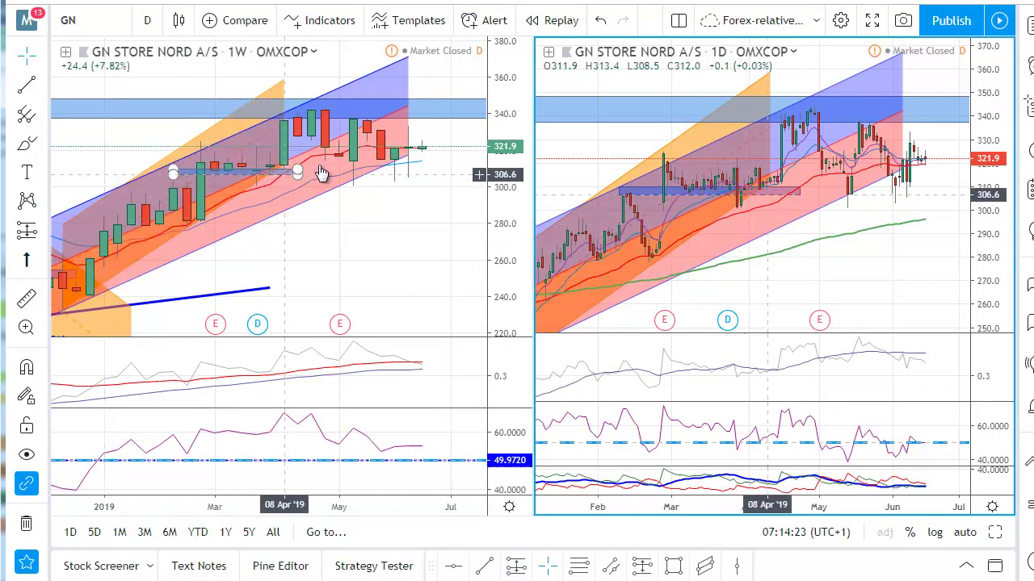
click(142, 577)
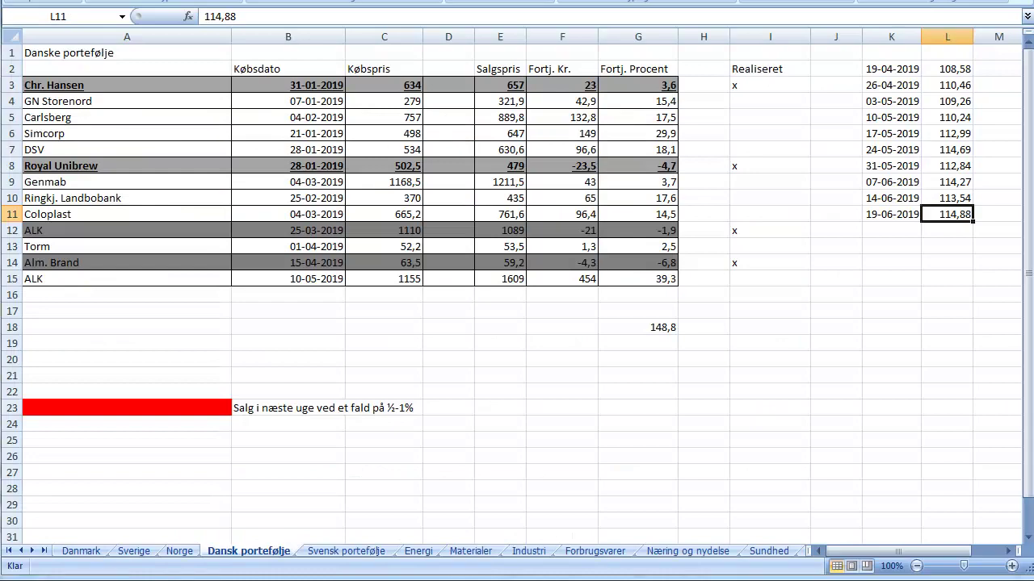
key(alt+Tab)
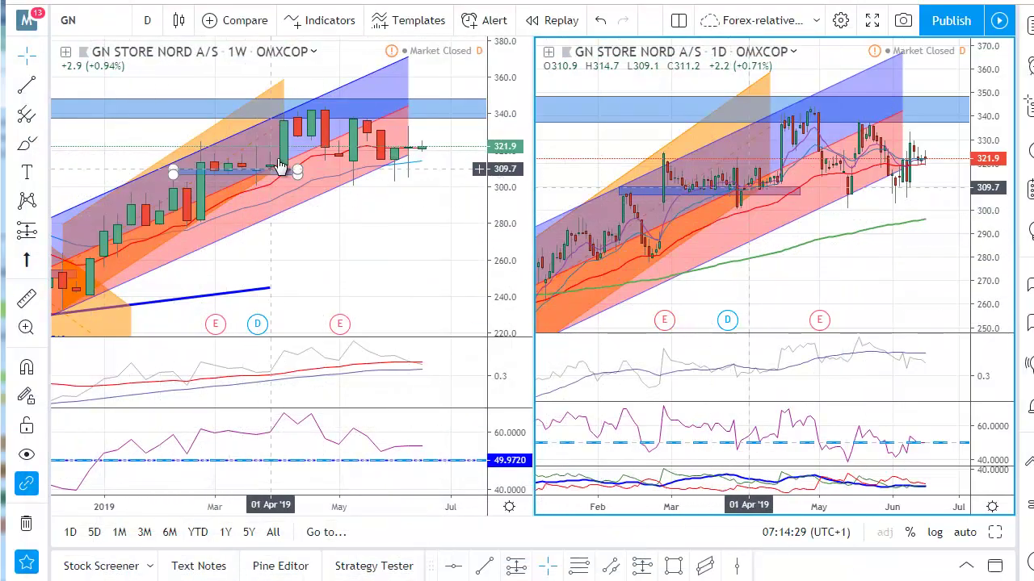
Review the input settings of the CRS indicator under the weekly GN chart and accept them.
click(385, 360)
double_click(384, 363)
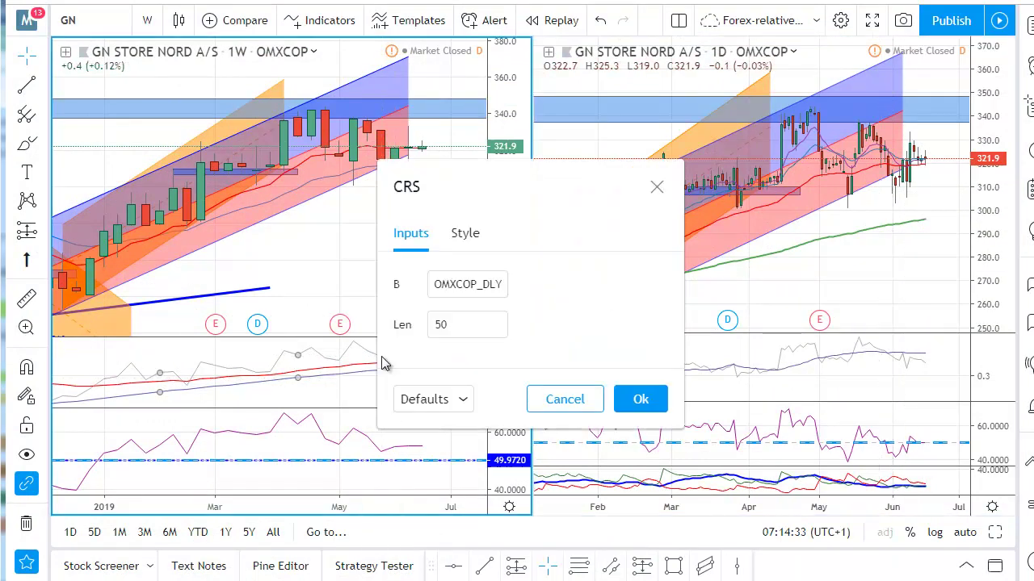
click(638, 400)
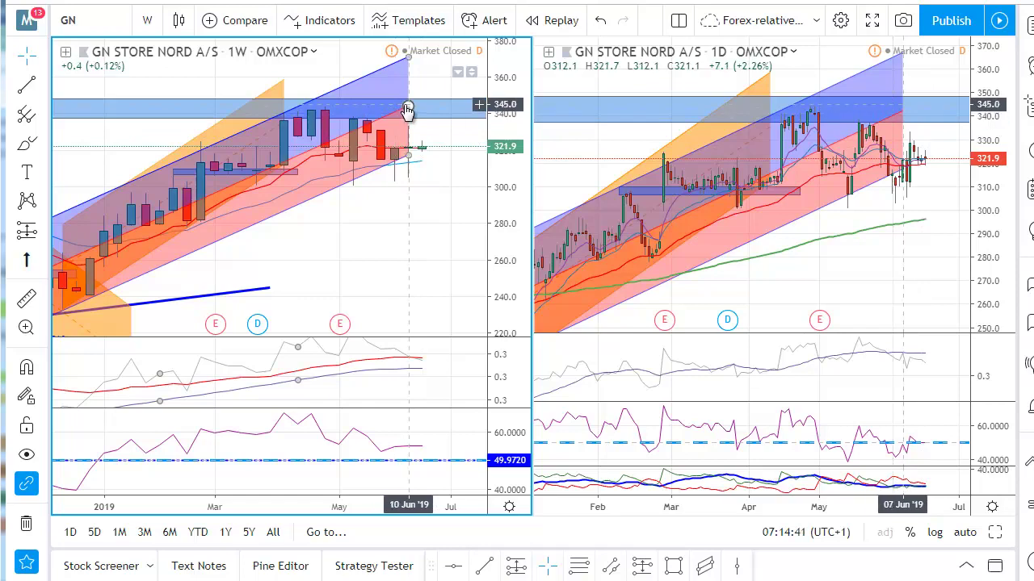
Extend the end of the blue and red trend channel on the weekly GN chart to 17 June 2019.
drag(410, 109, 423, 106)
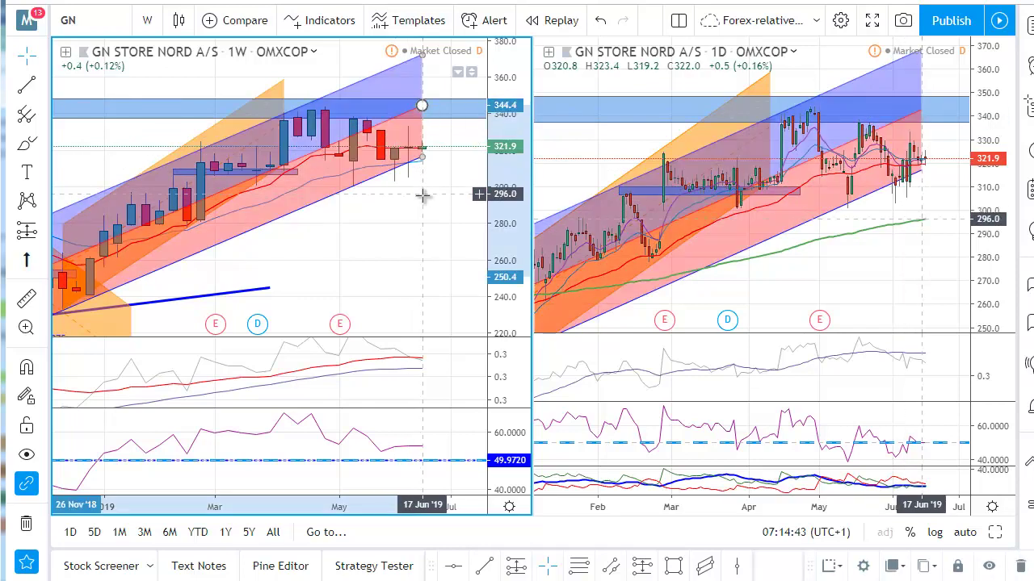
click(423, 200)
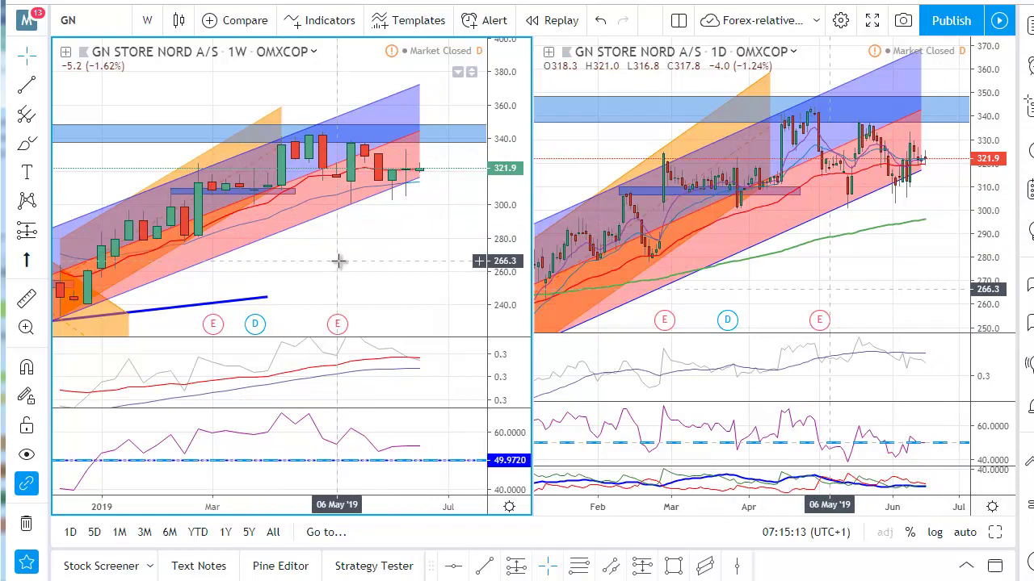
Check GN Storenord's return in the Excel portfolio, switch back to TradingView and load CARLSBERG B A/S in both charts.
mouse_move(142, 580)
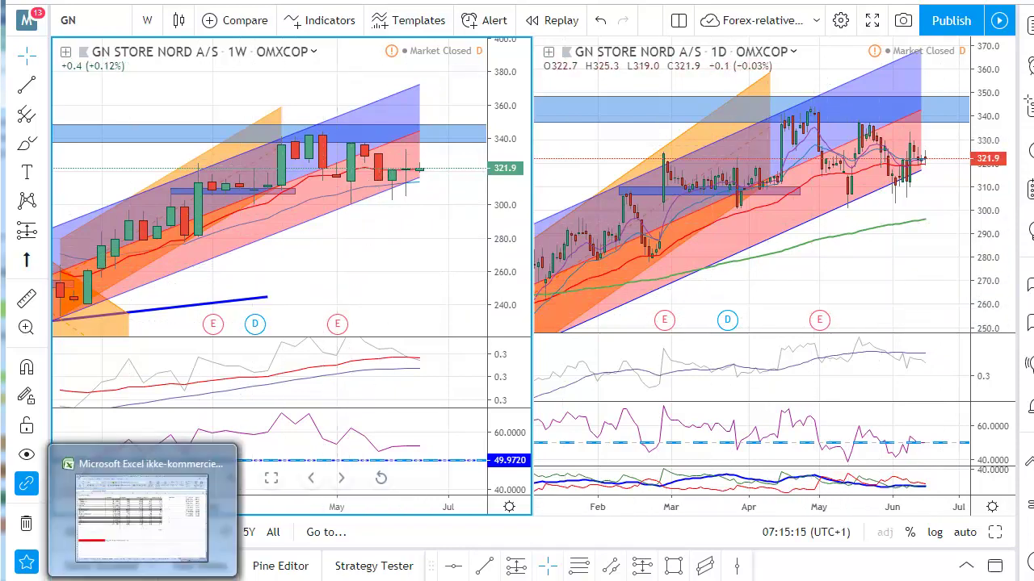
click(142, 516)
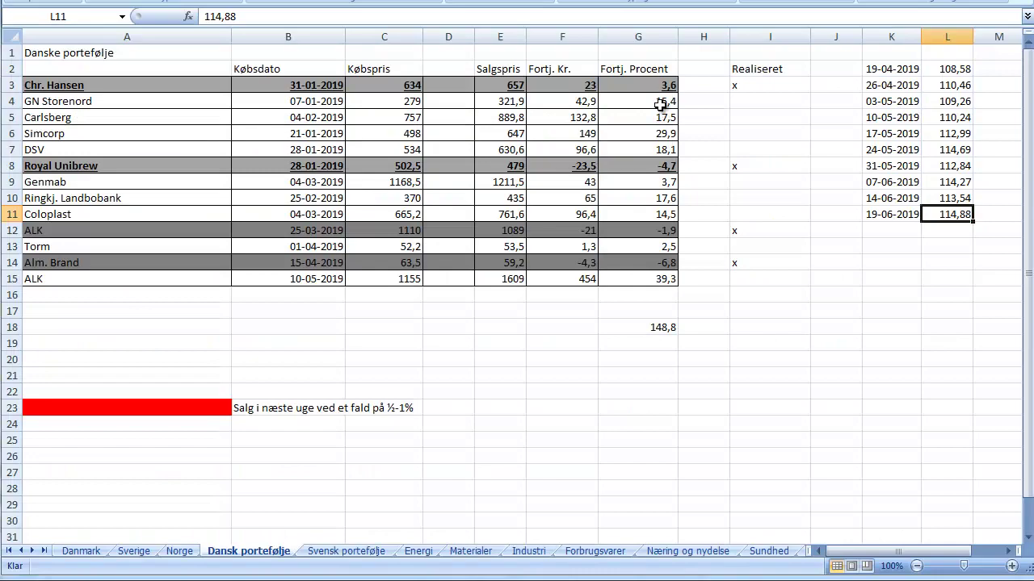
click(105, 575)
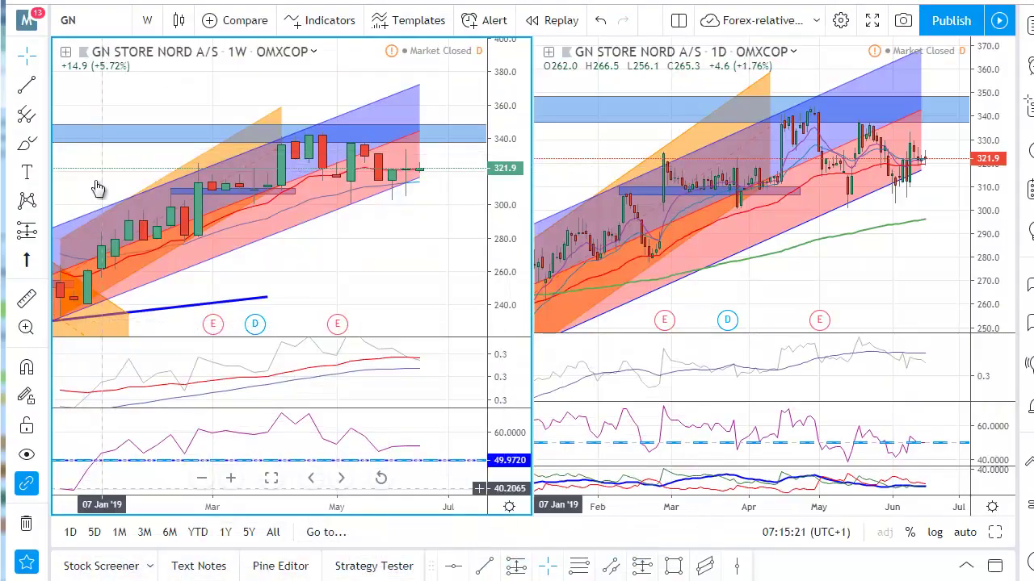
click(105, 19)
text(CARLS)
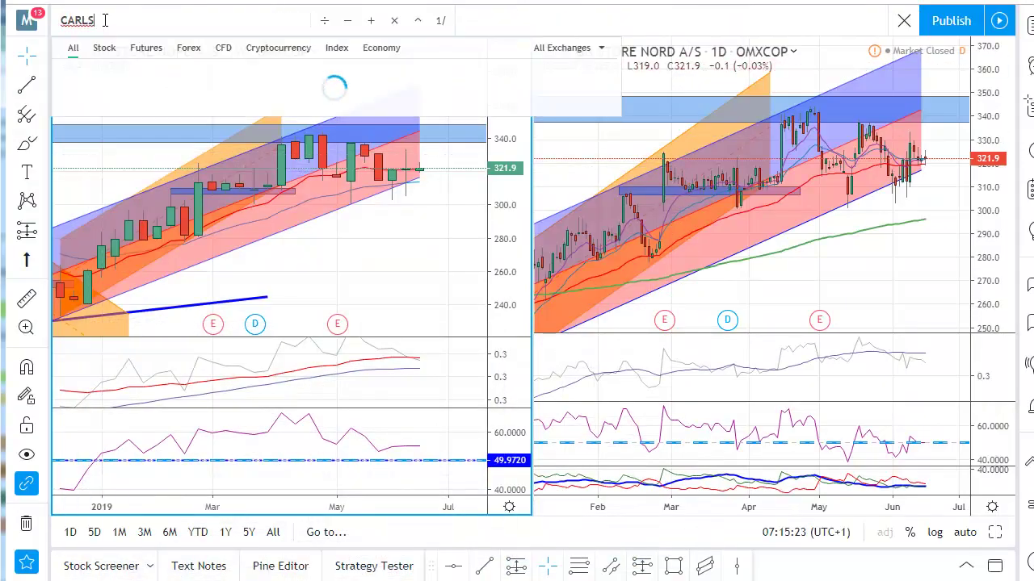
text(BERG)
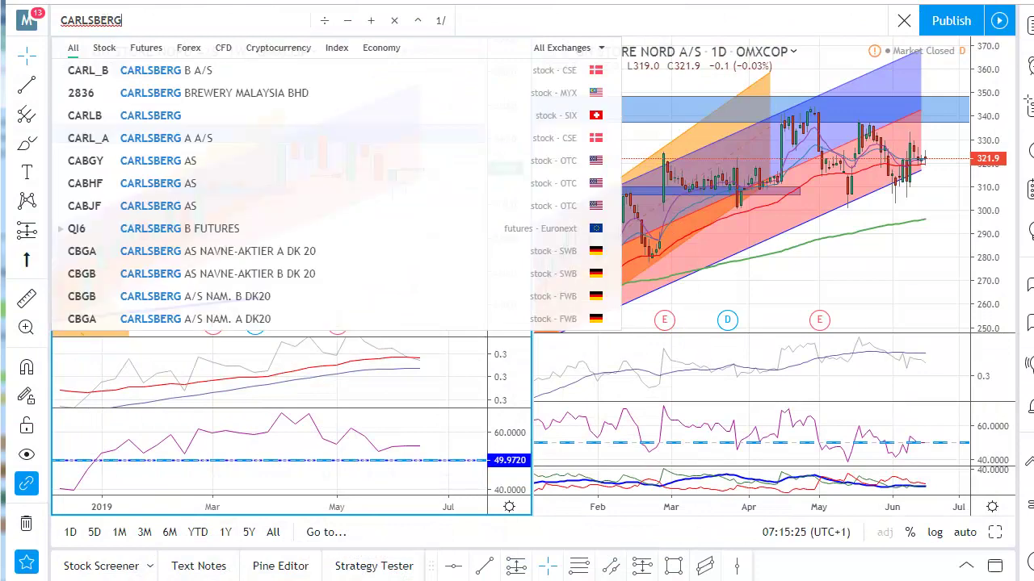
key(Return)
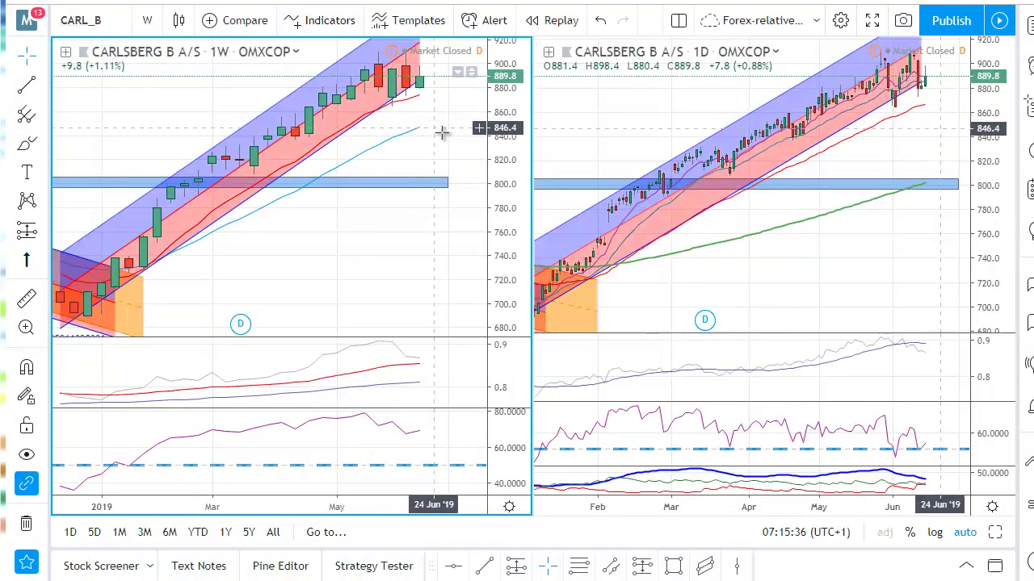
Examine Carlsberg's weekly chart from the February 2019 purchase date up to the latest candles and the upper end of its trend channel.
drag(355, 218, 350, 251)
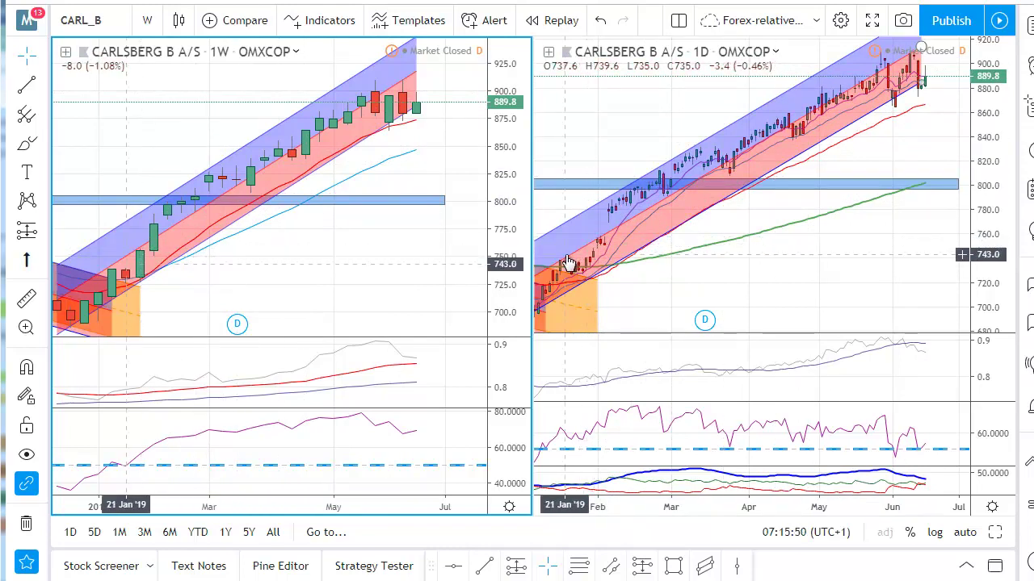
click(141, 257)
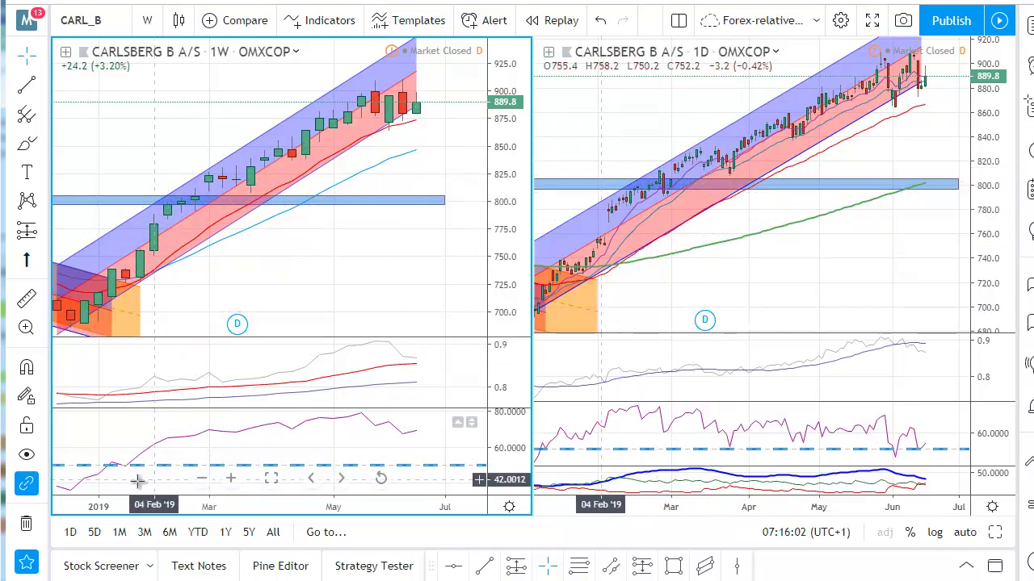
drag(120, 505, 387, 506)
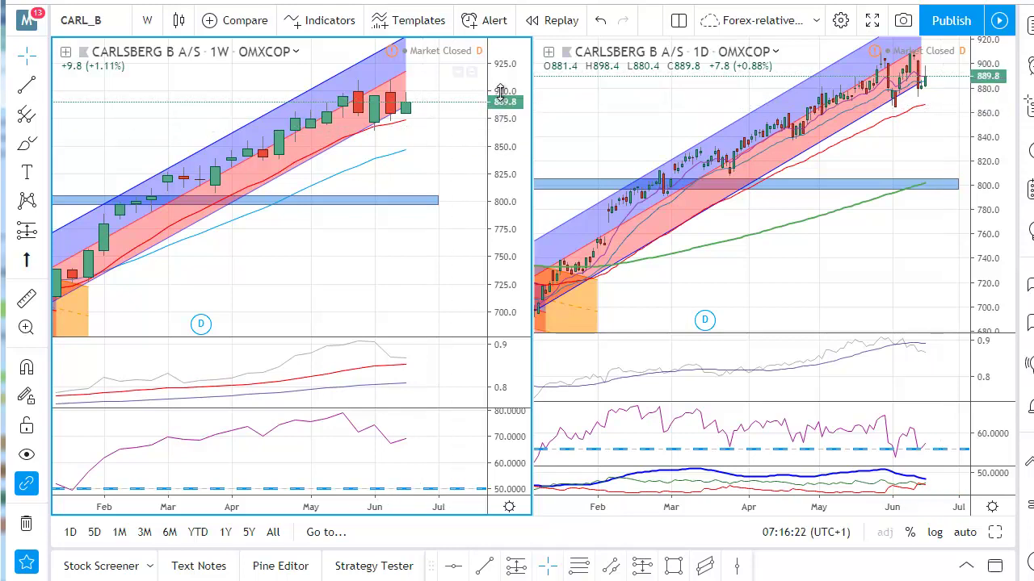
drag(414, 153, 387, 207)
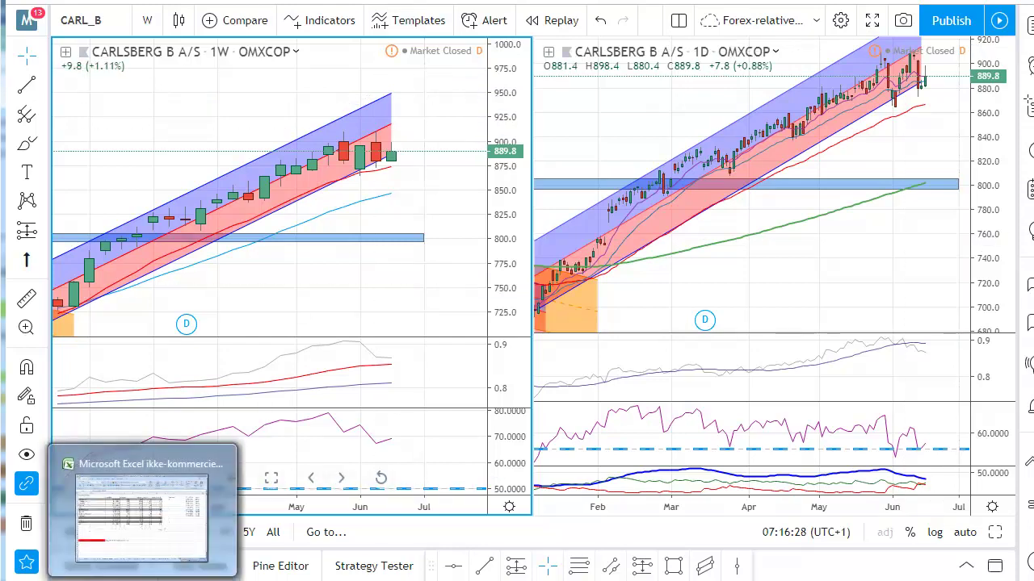
Check the Excel portfolio for the next holding, switch back to TradingView and load SIMCORP A/S from CSE in both charts.
click(127, 504)
key(alt+Tab)
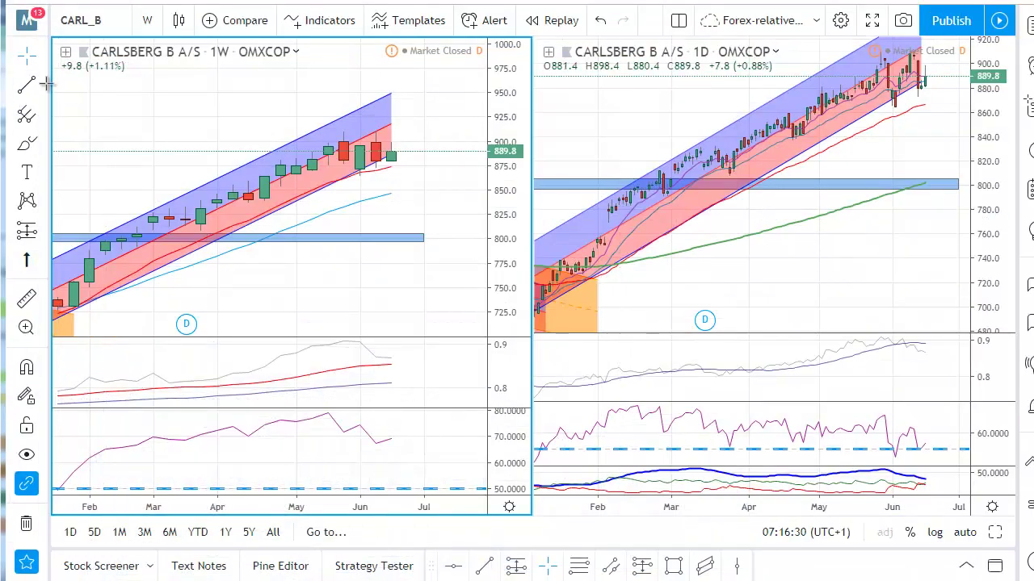
click(116, 20)
text(SIMC)
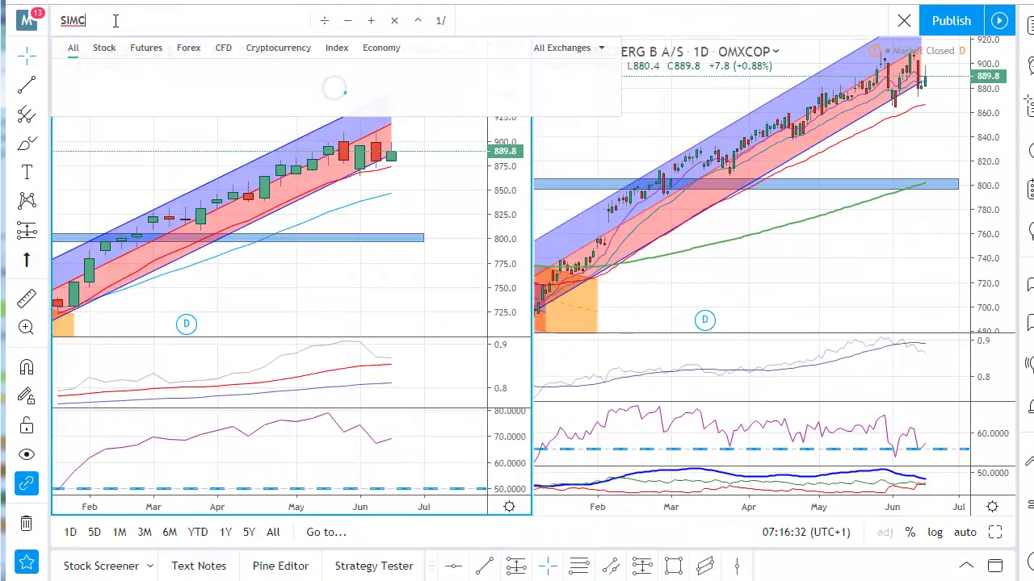
text(ORP)
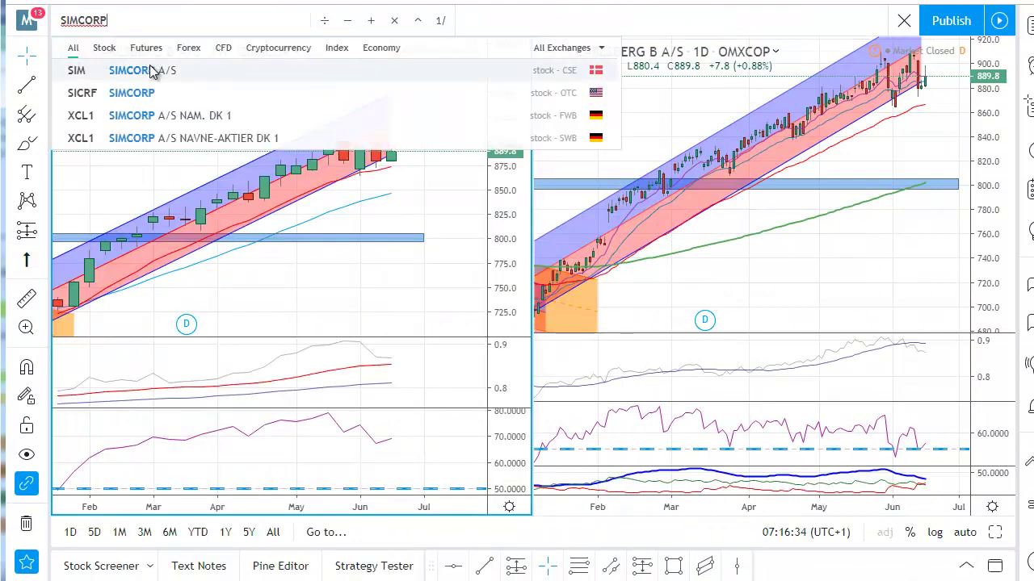
click(133, 70)
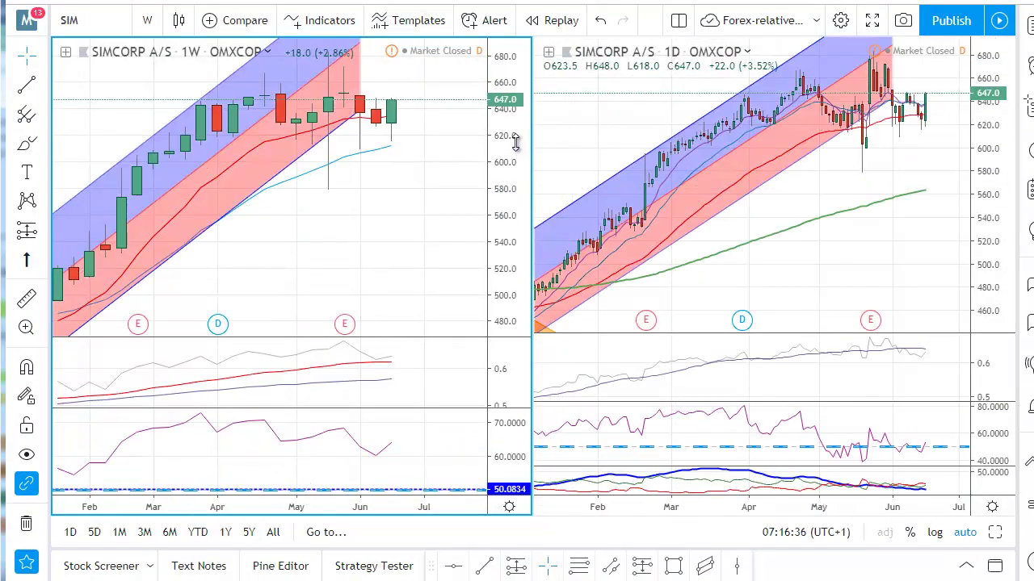
Extend the end of the blue and red trend channel on the weekly SimCorp chart to 17 June 2019.
drag(512, 143, 321, 262)
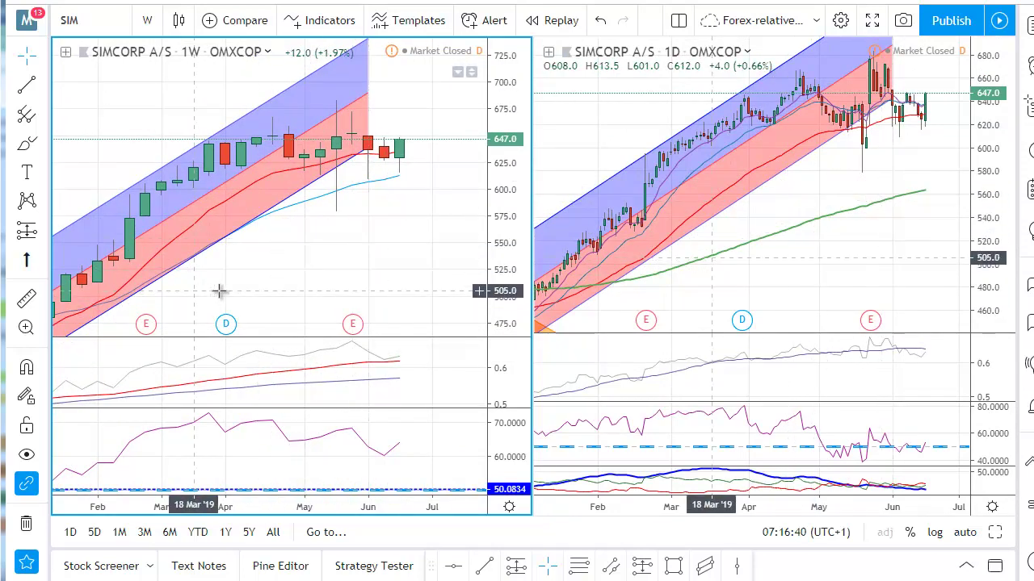
drag(219, 293, 380, 215)
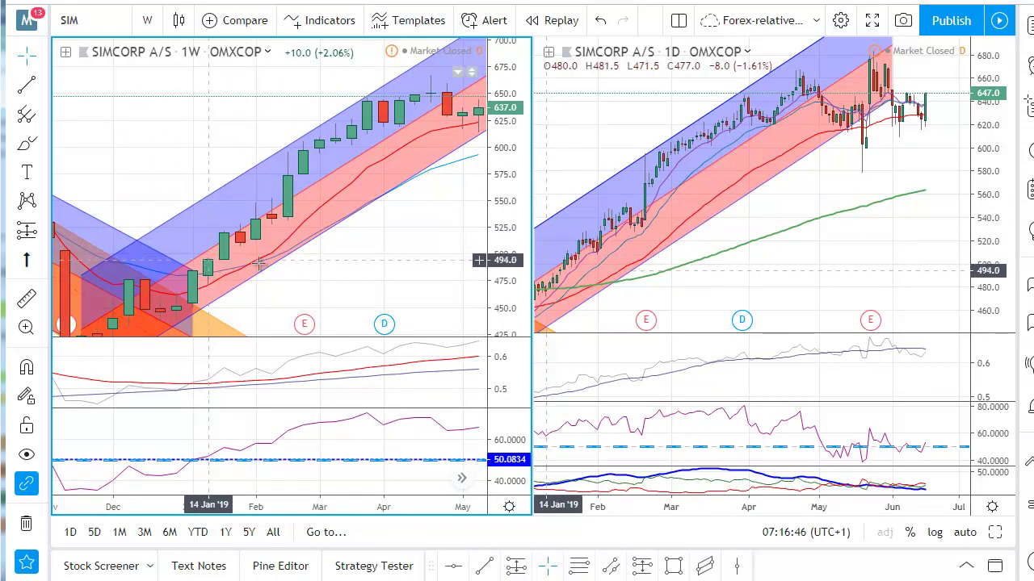
drag(369, 270, 315, 275)
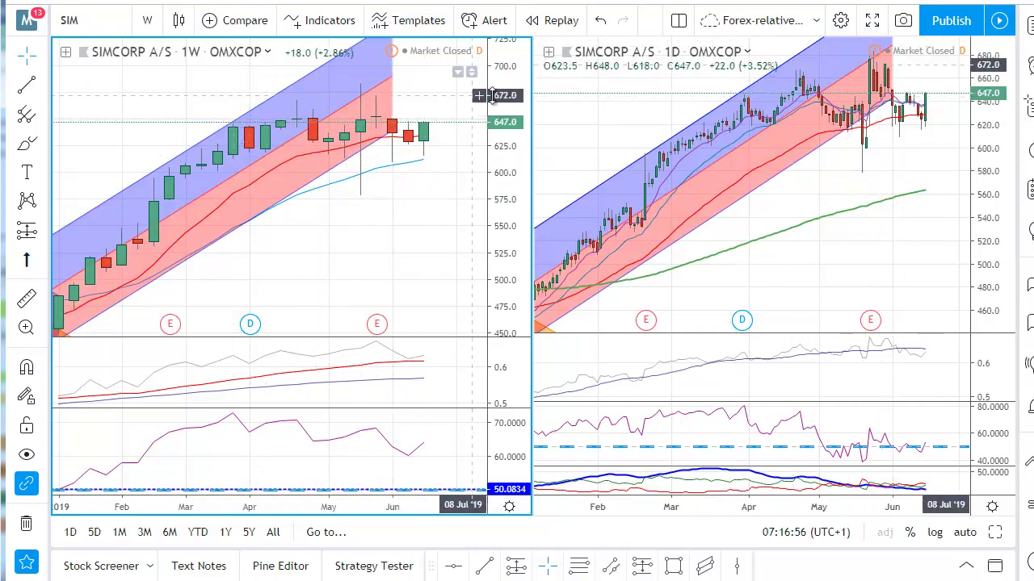
drag(491, 95, 488, 133)
drag(388, 119, 415, 115)
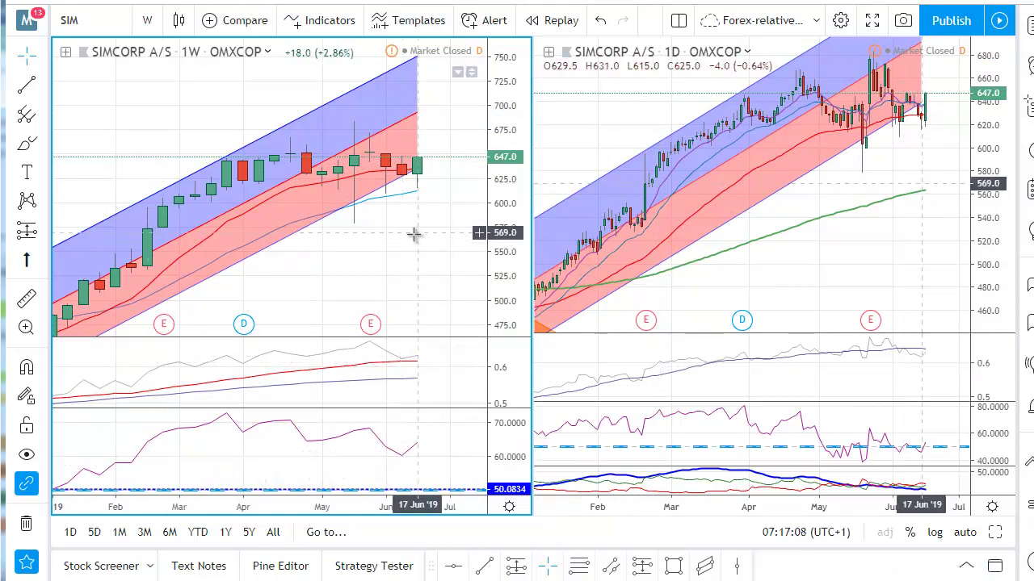
Mark a horizontal resistance line at about 660 and a short rising breakout line on the weekly SimCorp chart, and clear the marks.
drag(413, 234, 334, 237)
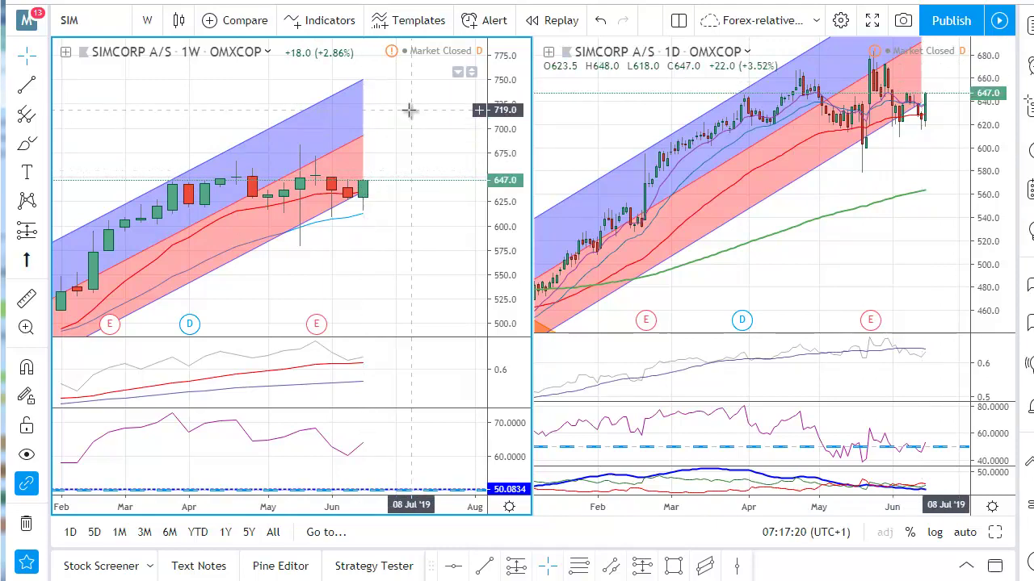
mouse_move(142, 577)
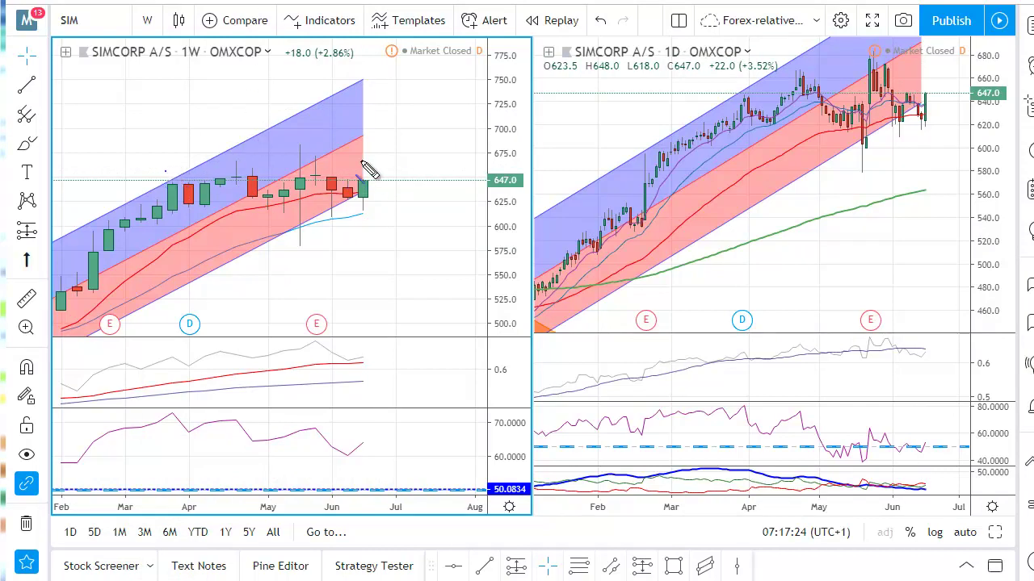
click(172, 167)
click(415, 167)
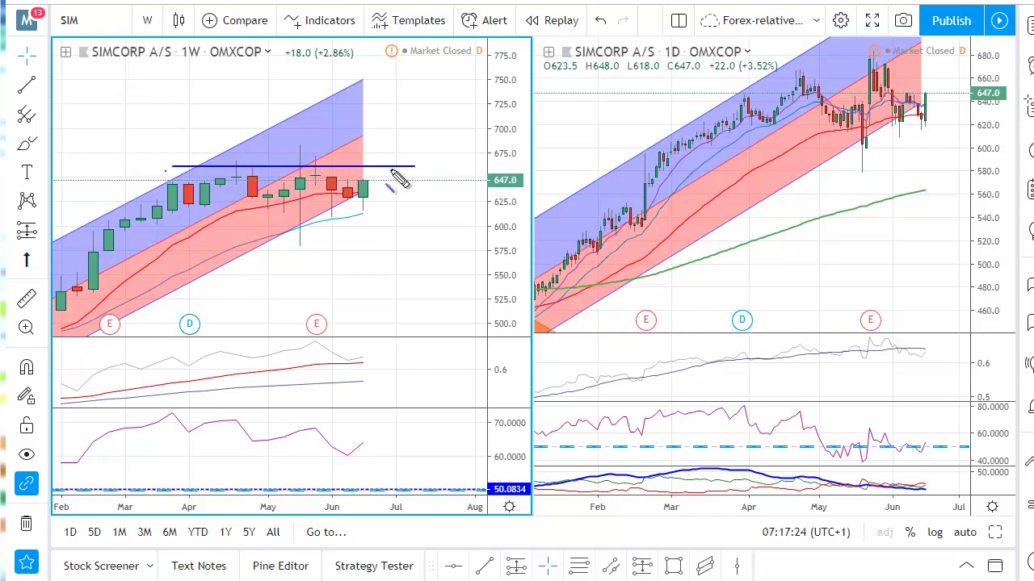
click(368, 179)
click(377, 156)
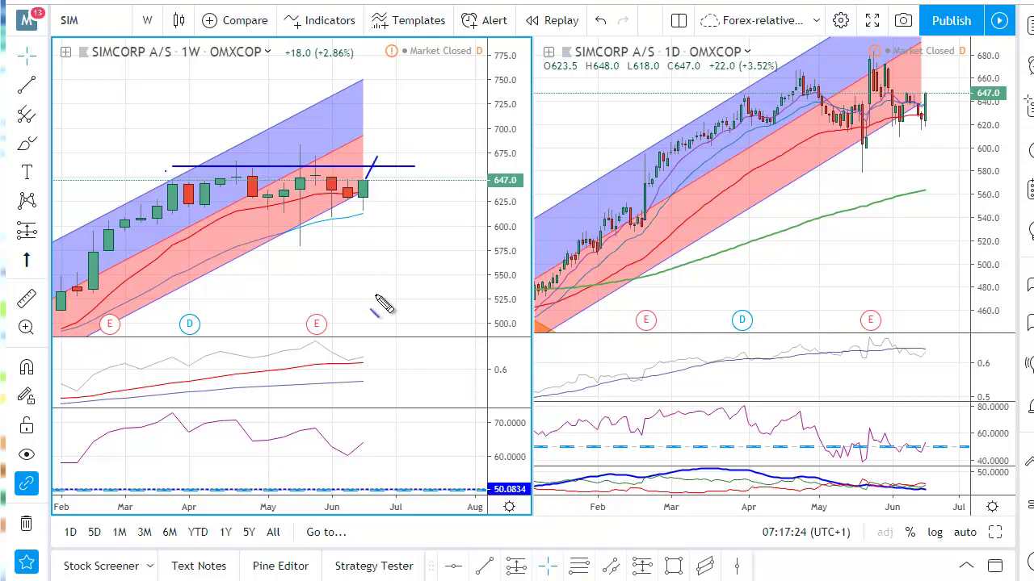
click(395, 167)
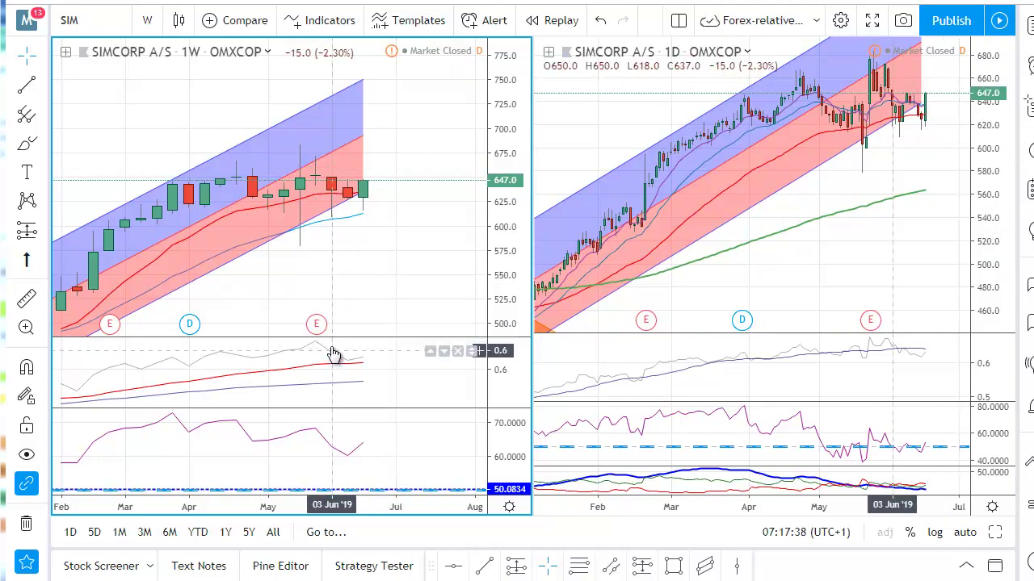
Check the Excel portfolio for the next holding, switch back to TradingView, load DSV A/S in both charts and examine its weekly trend channel.
key(alt+Tab)
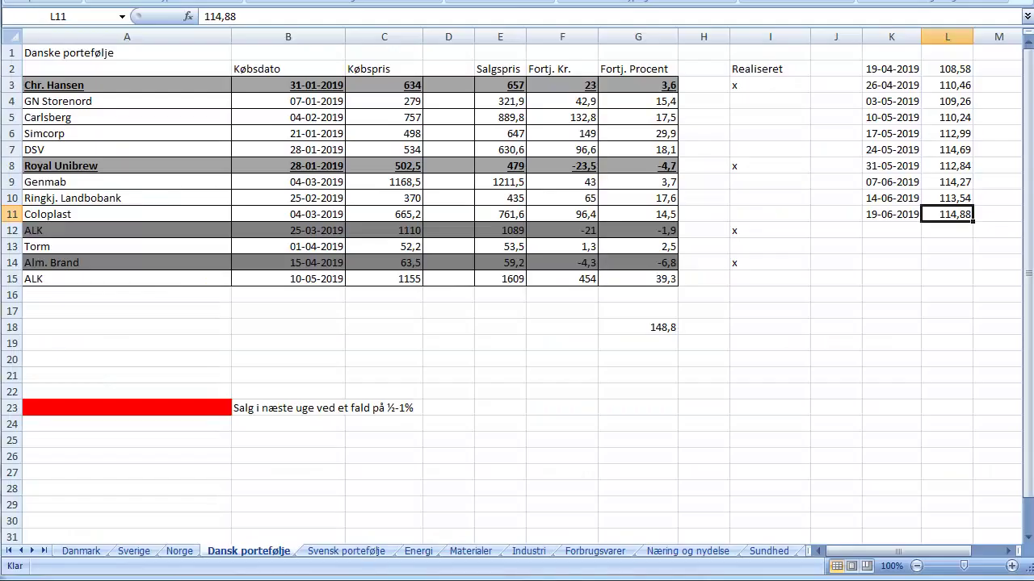
key(alt+Tab)
click(97, 15)
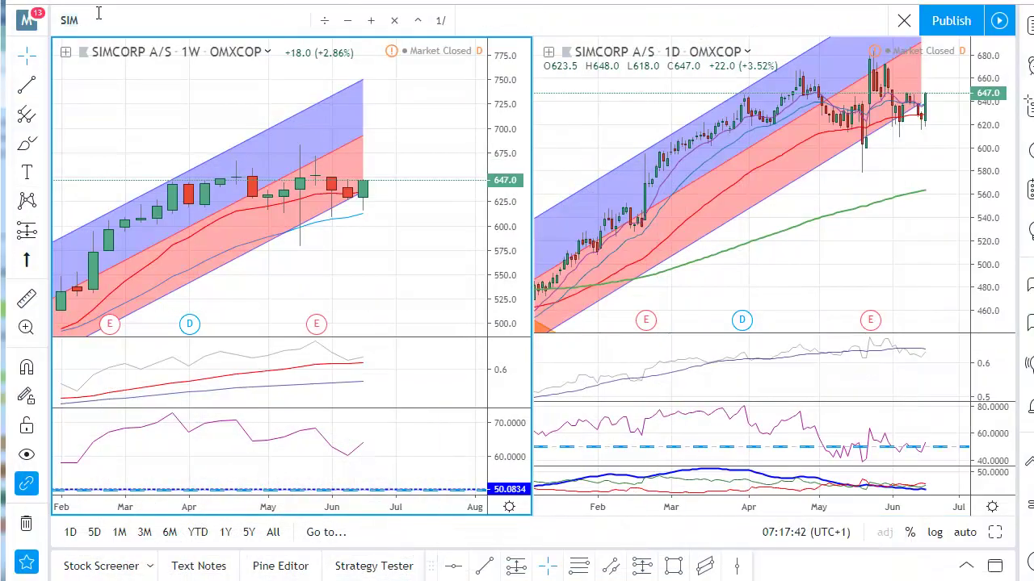
text(DSV)
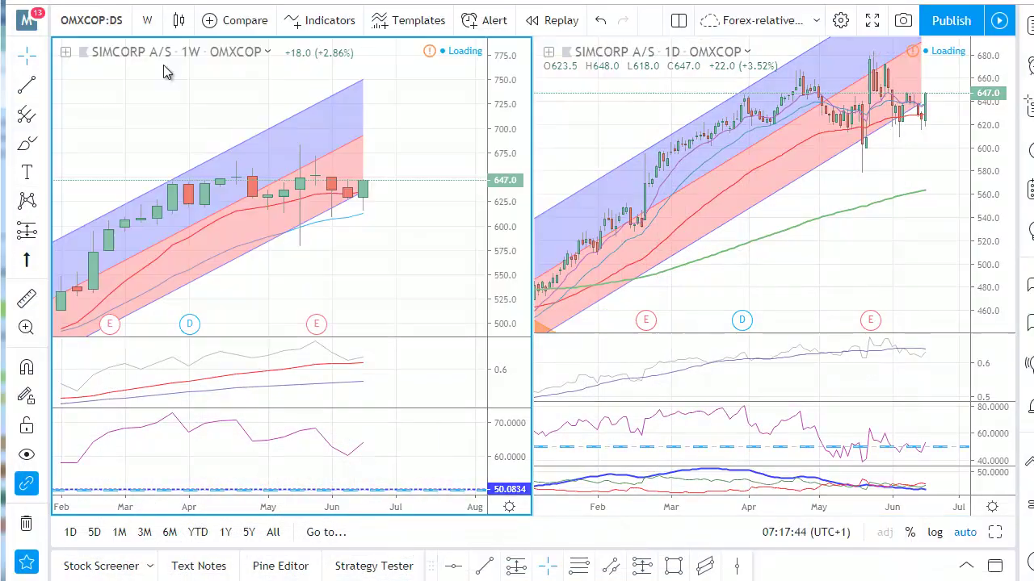
click(155, 70)
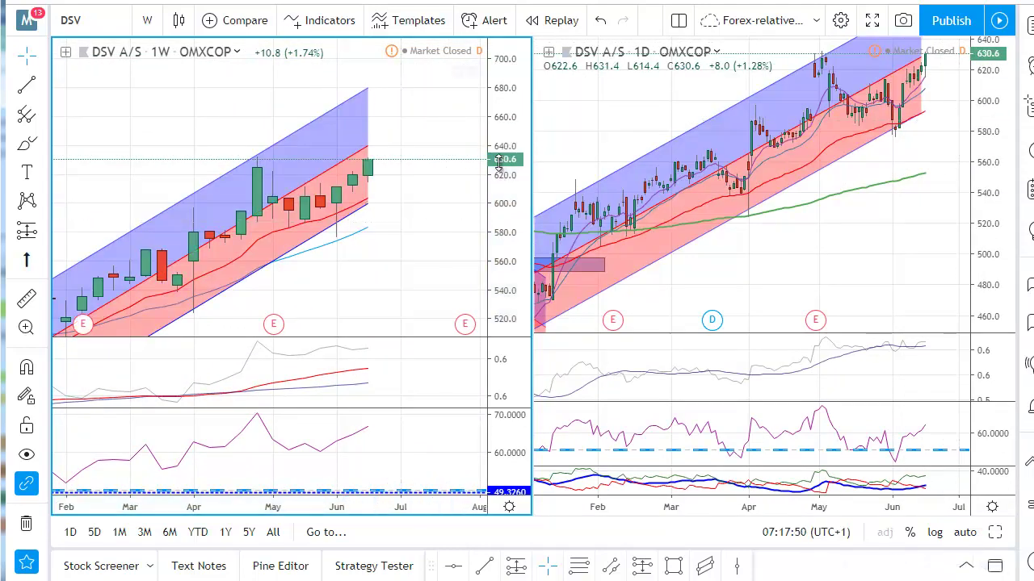
drag(374, 242, 408, 232)
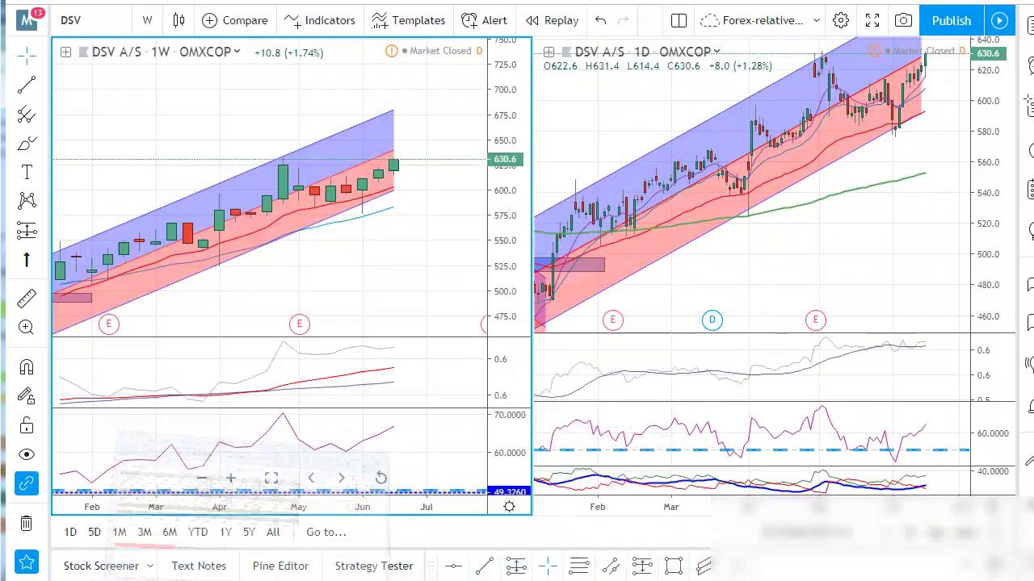
scroll(275, 277, up, 2)
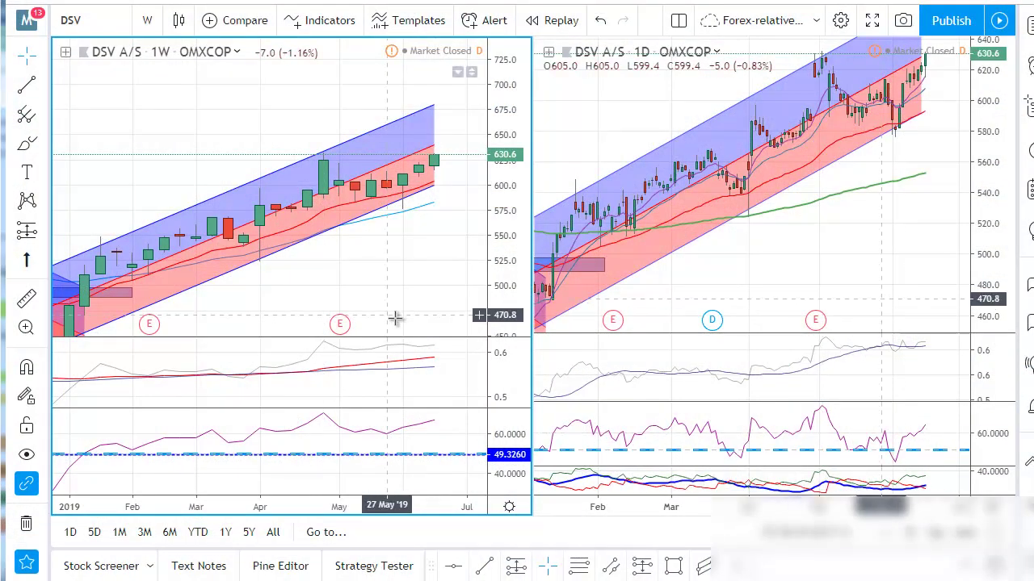
Review the percentage results of ALK, Royal Unibrew and Alm. Brand, the holdings already sold, in the Excel portfolio.
mouse_move(93, 580)
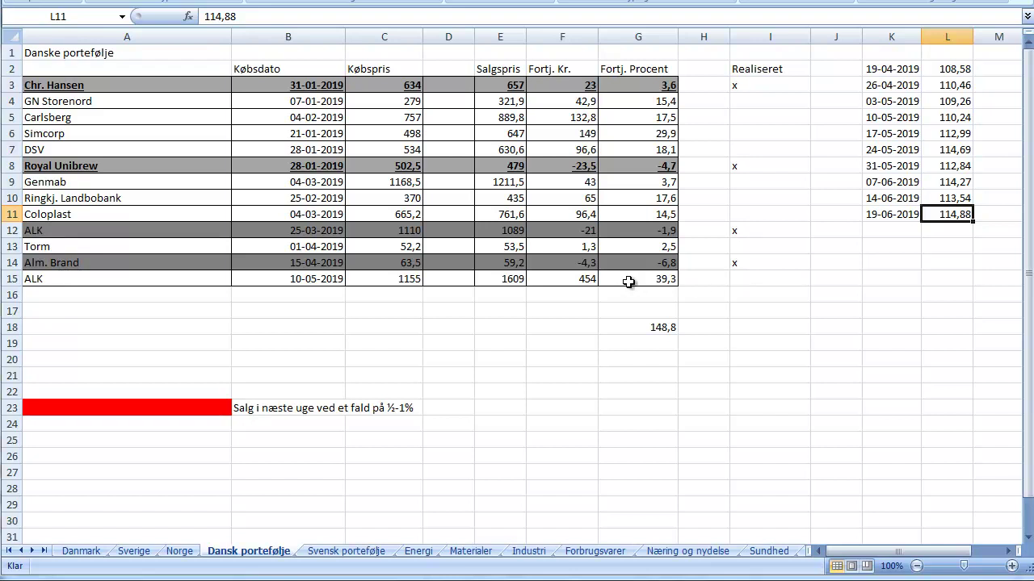
click(636, 232)
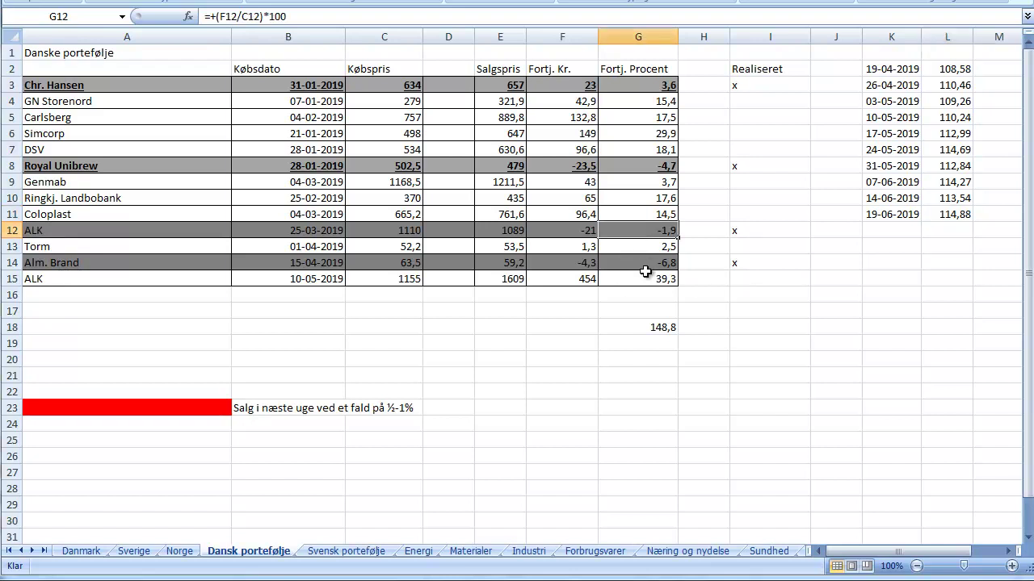
click(666, 168)
click(644, 230)
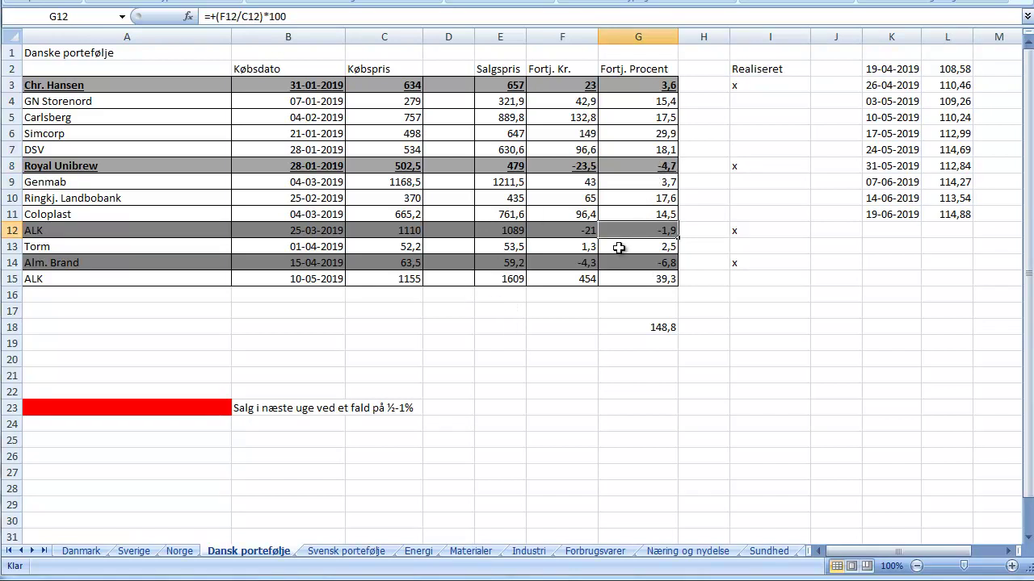
click(117, 261)
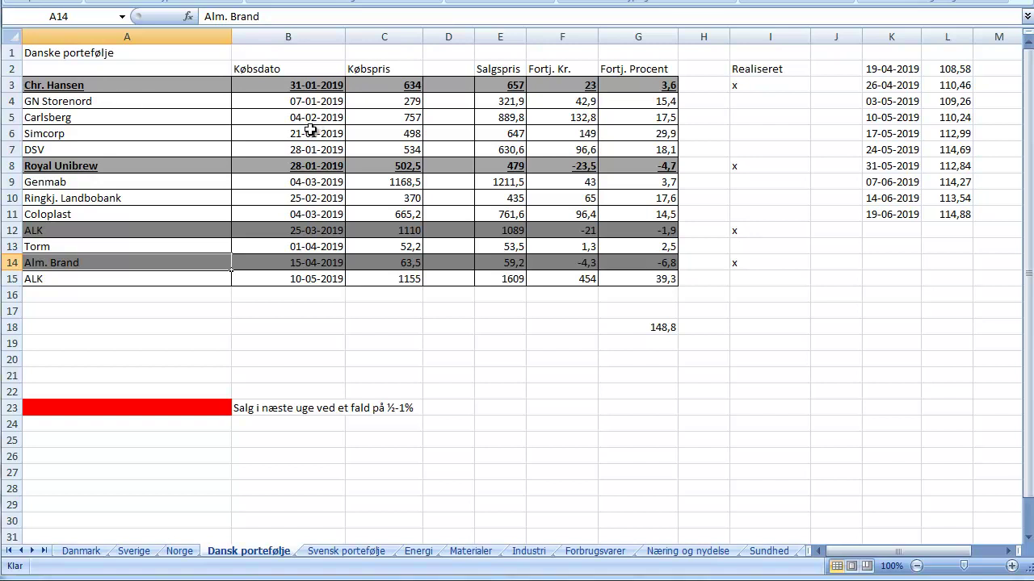
Select Genmab in the Excel portfolio, switch to TradingView and load the Copenhagen-listed GENMAB A/S in both charts.
click(156, 181)
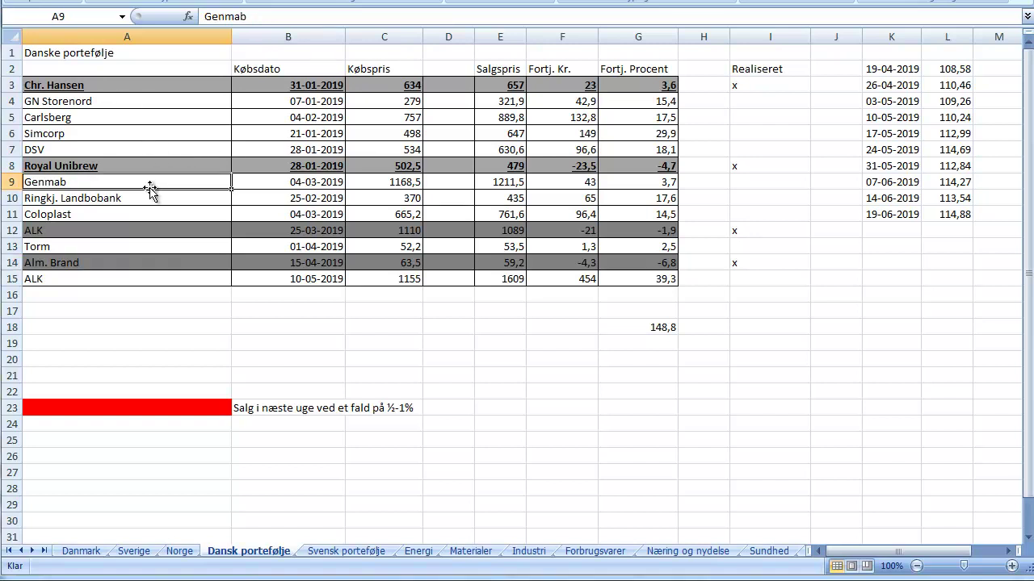
click(57, 576)
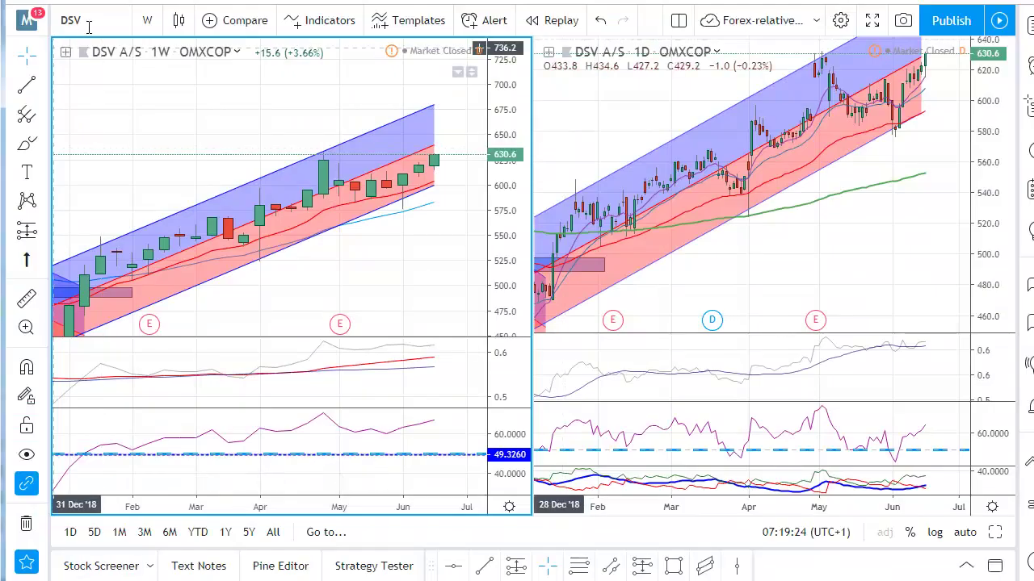
click(93, 22)
text(GENMAB)
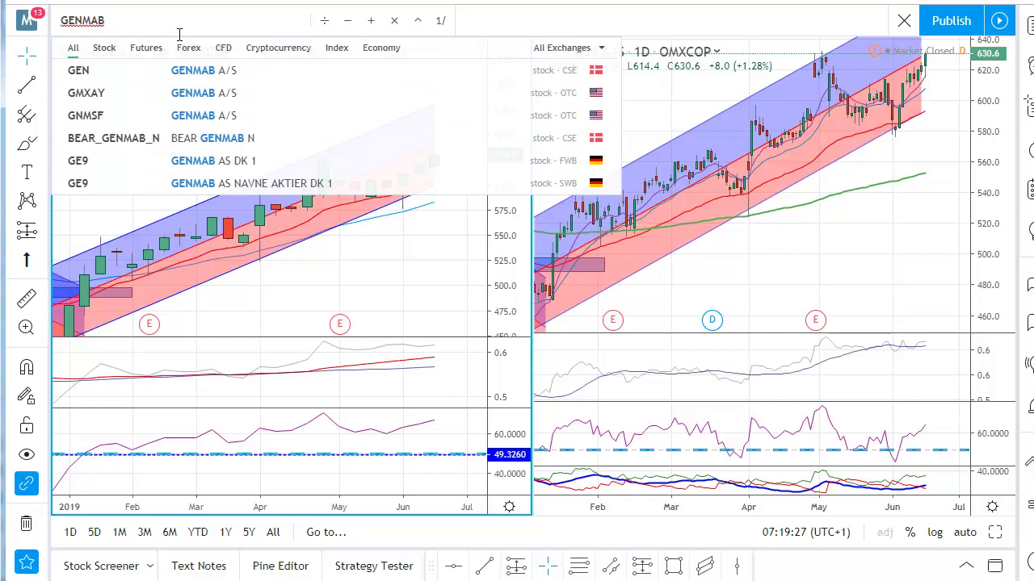
click(206, 73)
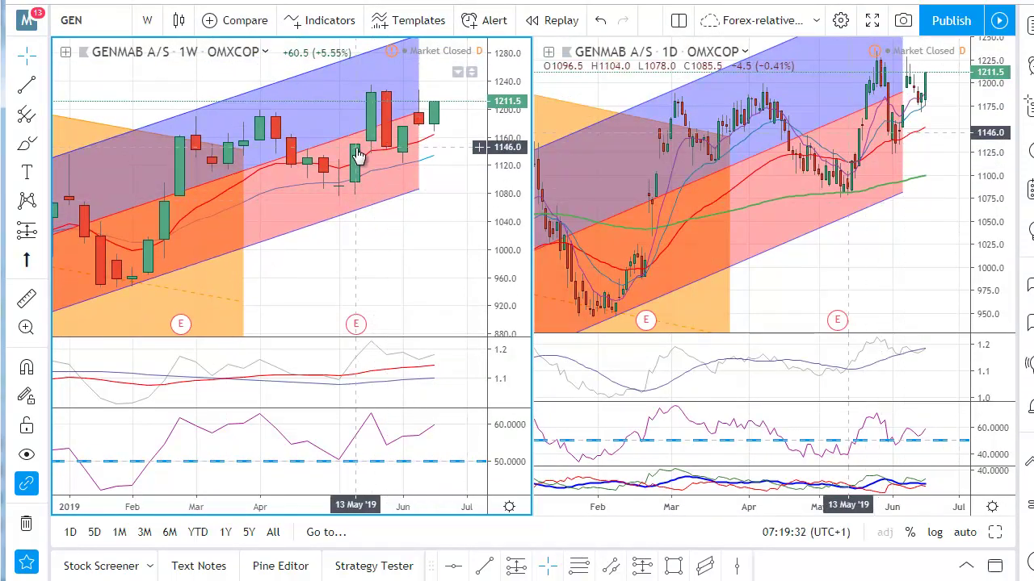
Compare Genmab's row in the Excel portfolio with its weekly trend channel and recent candles in TradingView.
key(alt+Tab)
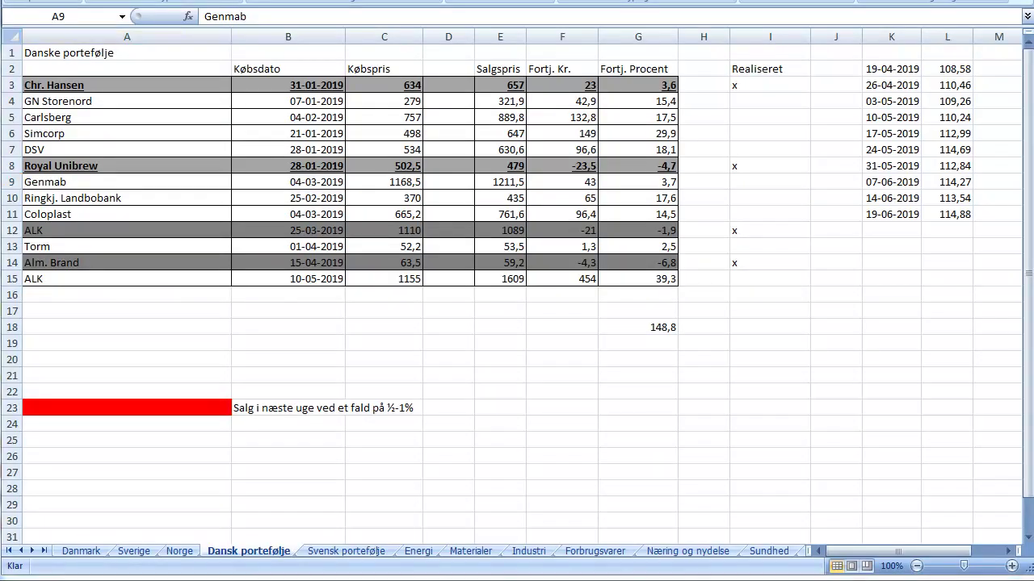
key(alt+Tab)
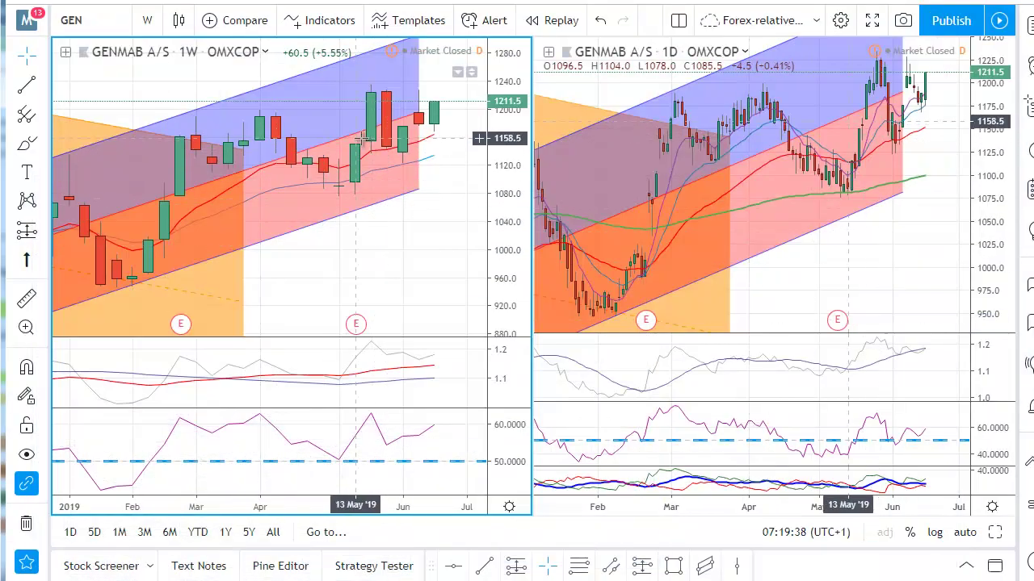
click(370, 139)
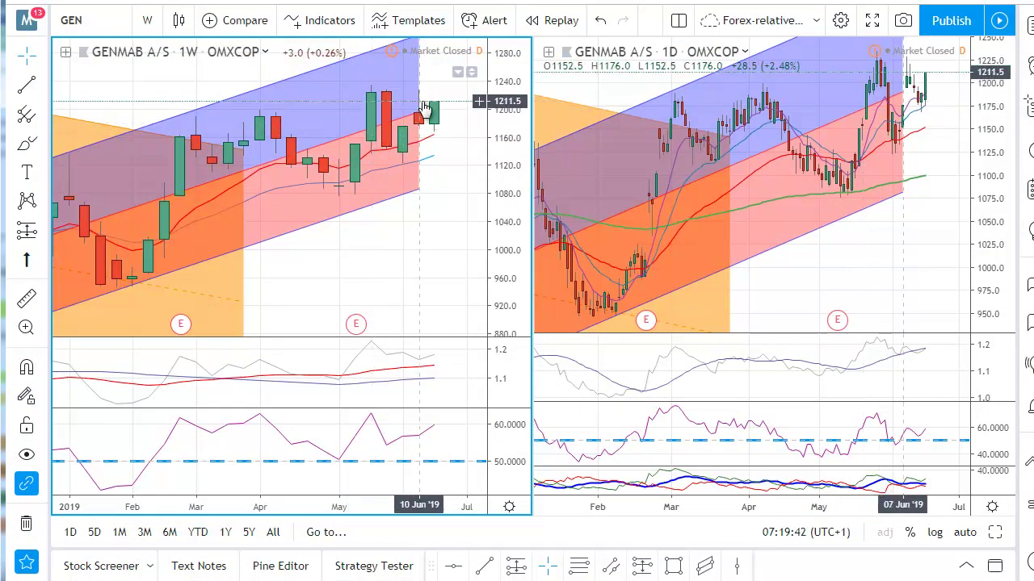
drag(512, 121, 508, 188)
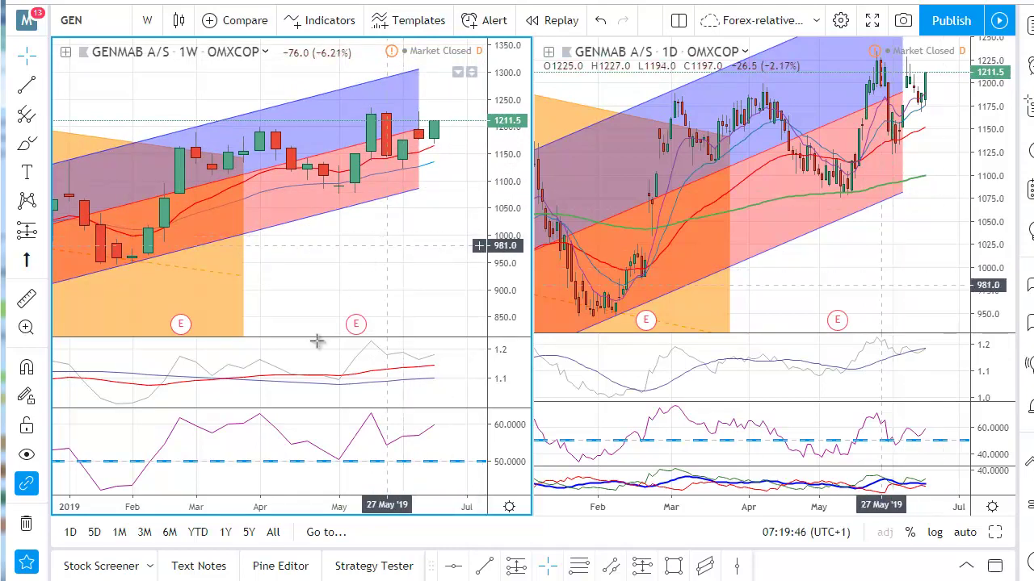
key(alt+Tab)
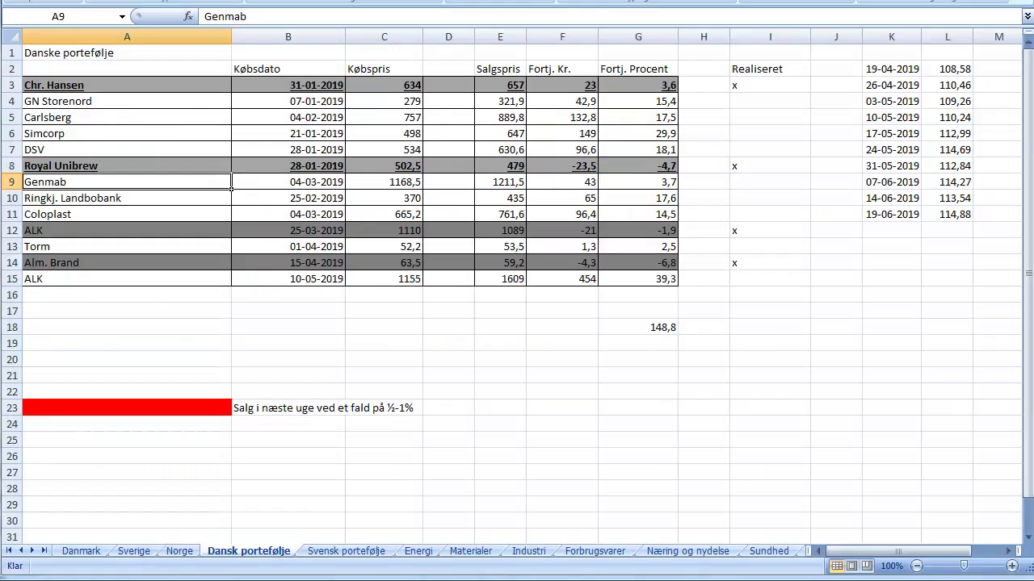
key(alt+Tab)
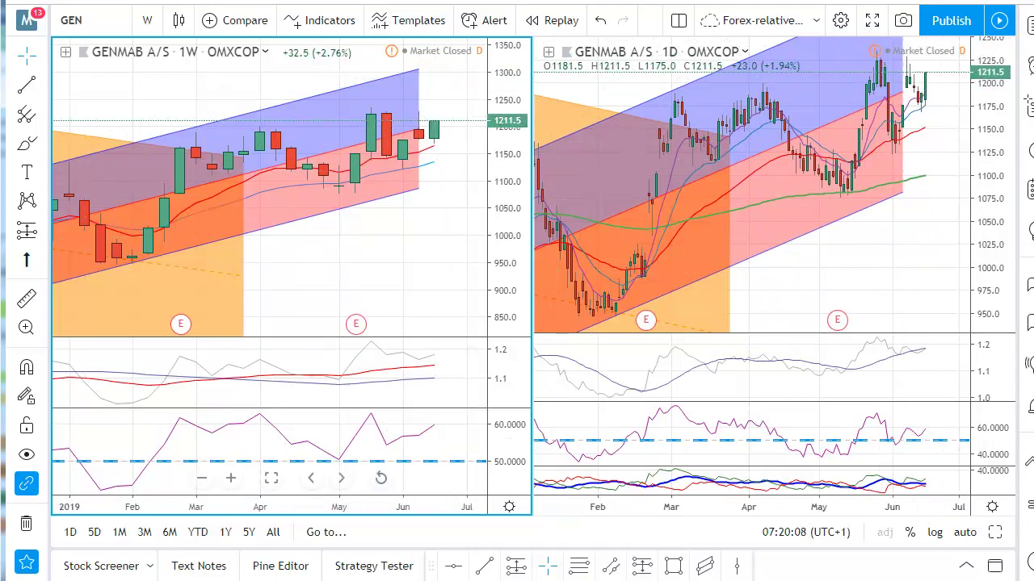
Check the Excel portfolio for the next holding, switch back to TradingView and load Ringkjøbing Landbobank A/S in both charts.
click(89, 497)
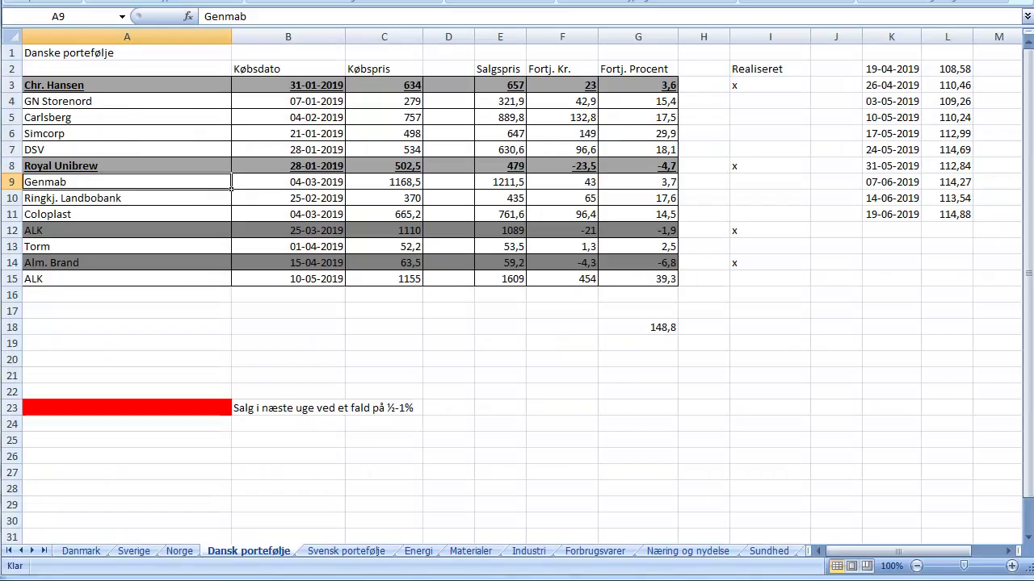
key(alt+Tab)
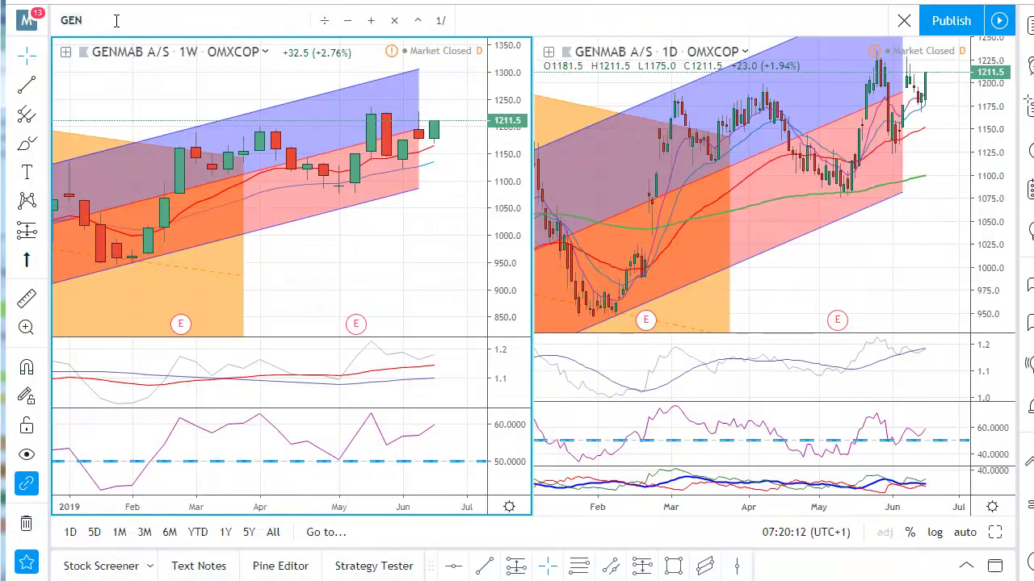
click(116, 21)
text(RINGKJ)
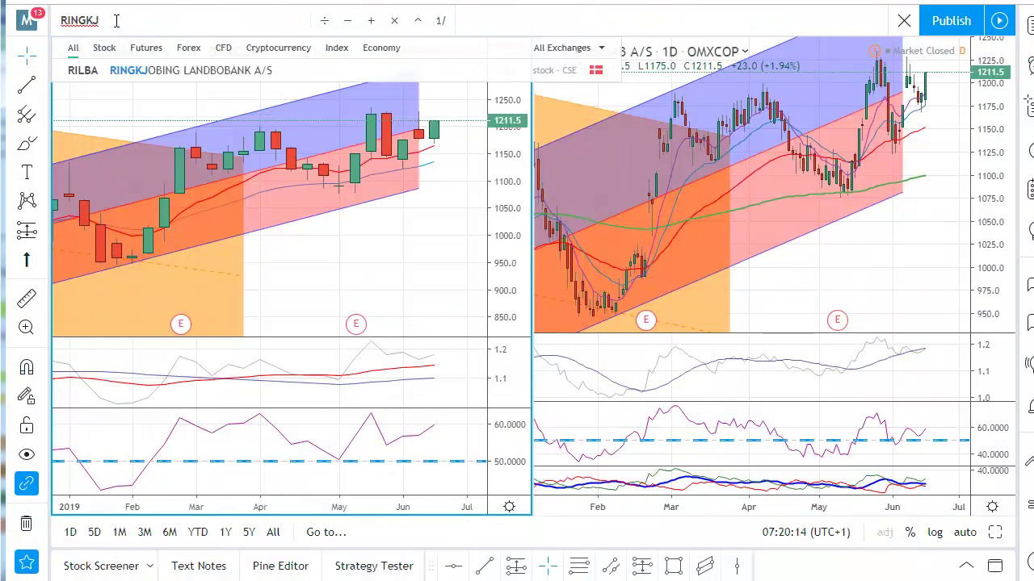
key(Return)
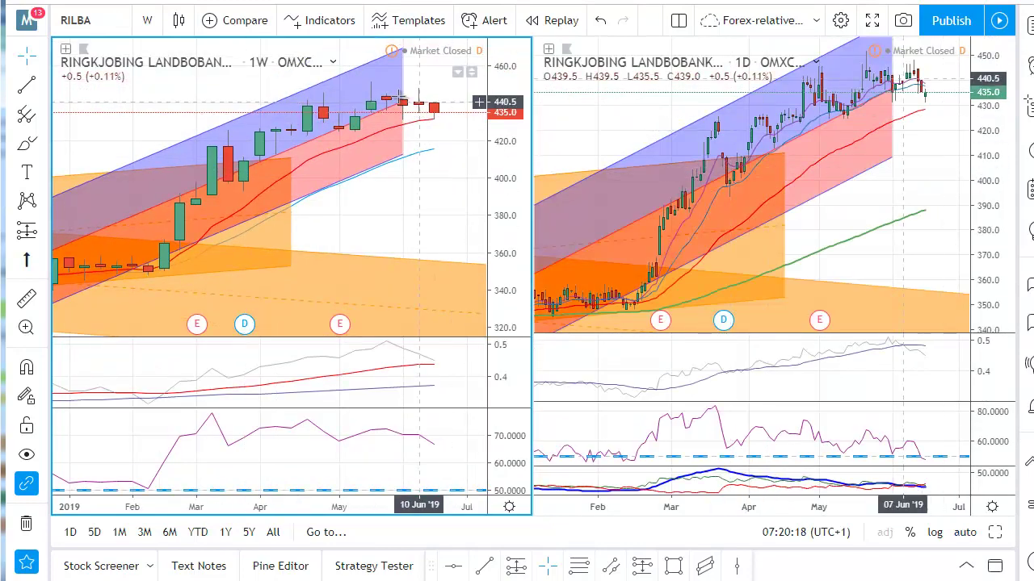
Extend the end of the blue and red trend channel on the weekly Ringkjøbing Landbobank chart to 17 June 2019.
drag(408, 109, 434, 92)
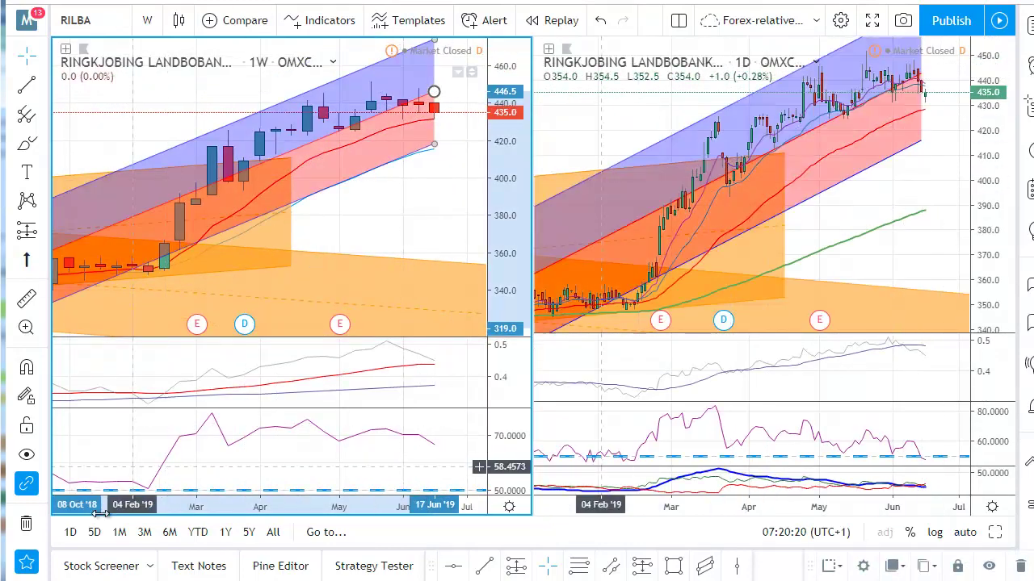
drag(139, 502, 93, 504)
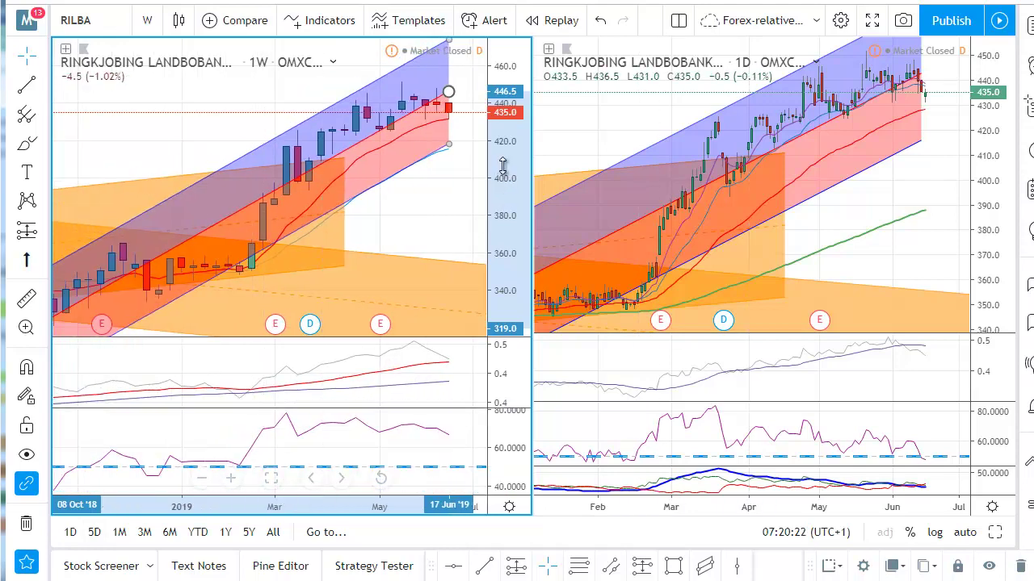
drag(250, 249, 272, 226)
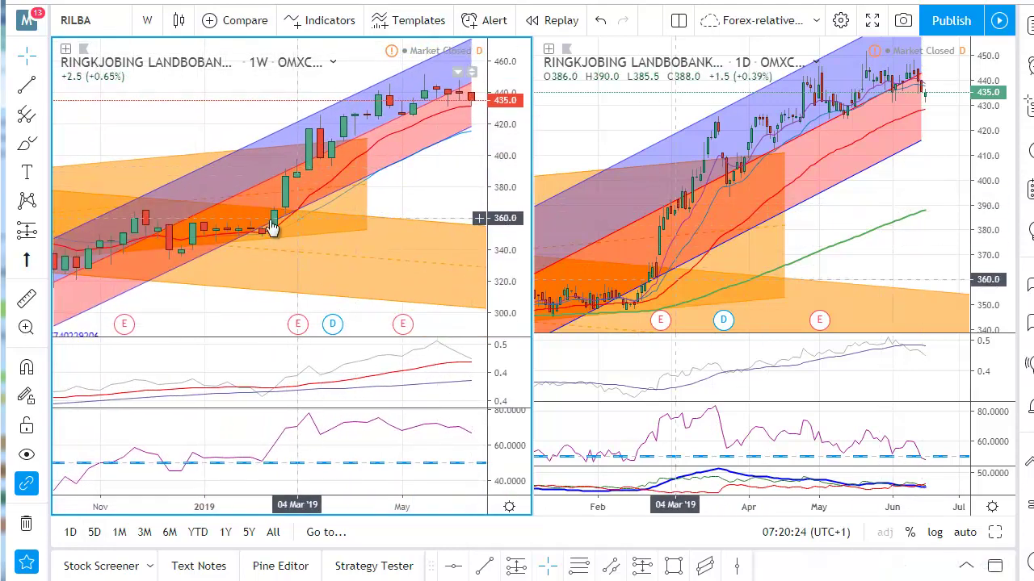
drag(416, 198, 394, 214)
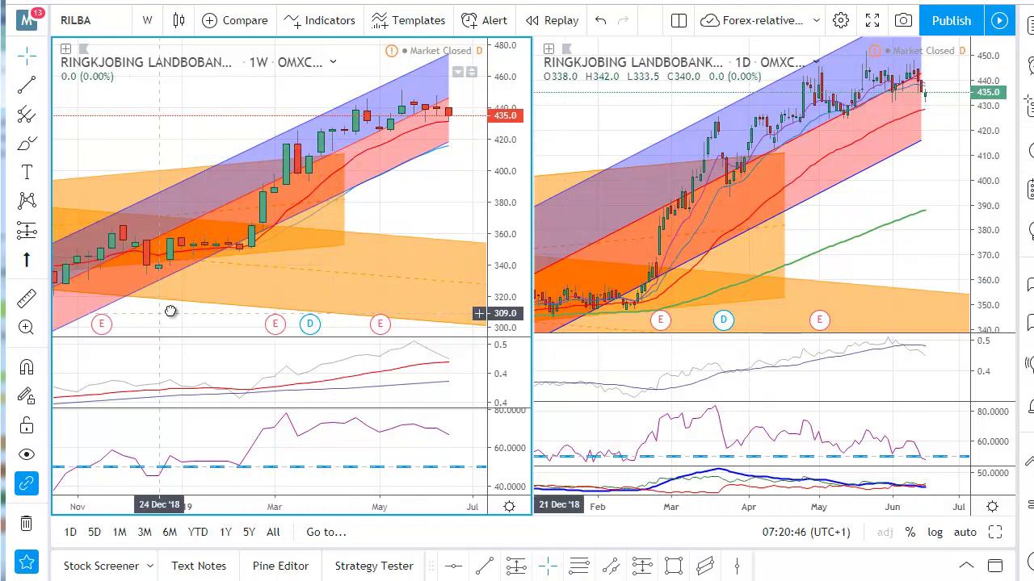
Examine the weekly Ringkjøbing Landbobank trend channel from its start in October 2018 through the latest candles.
drag(177, 307, 341, 296)
drag(138, 512, 203, 512)
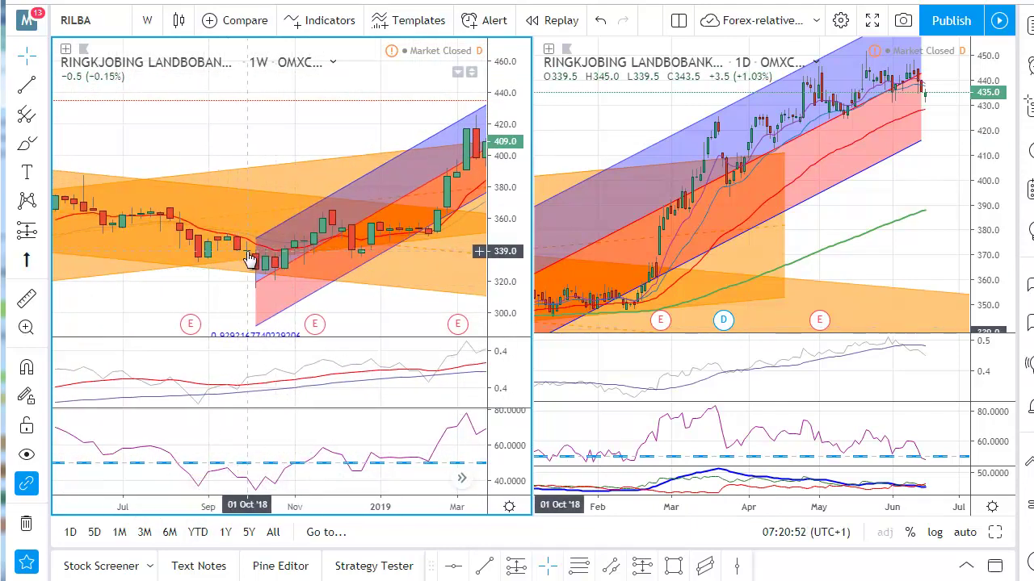
drag(231, 293, 101, 286)
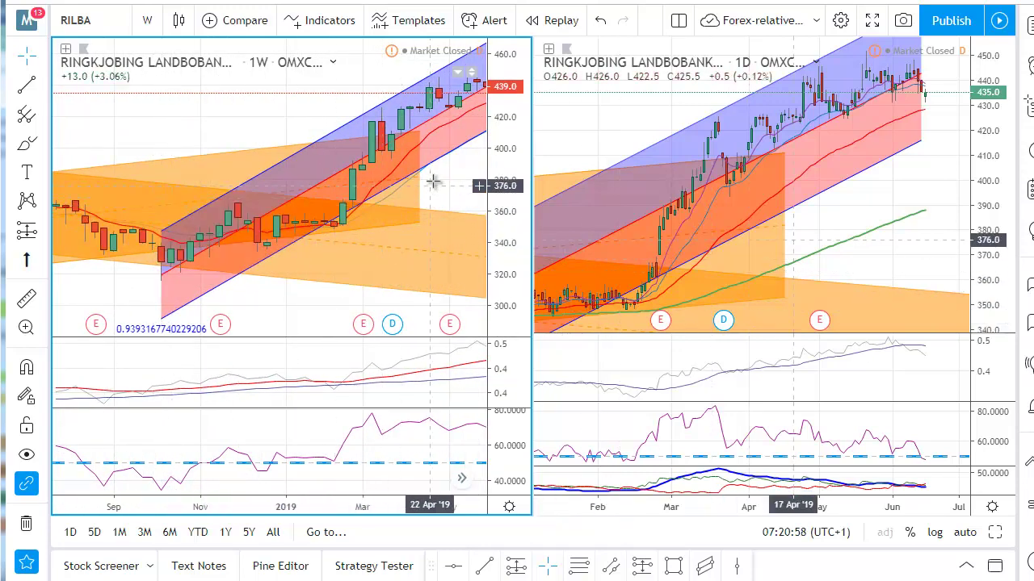
drag(434, 183, 322, 245)
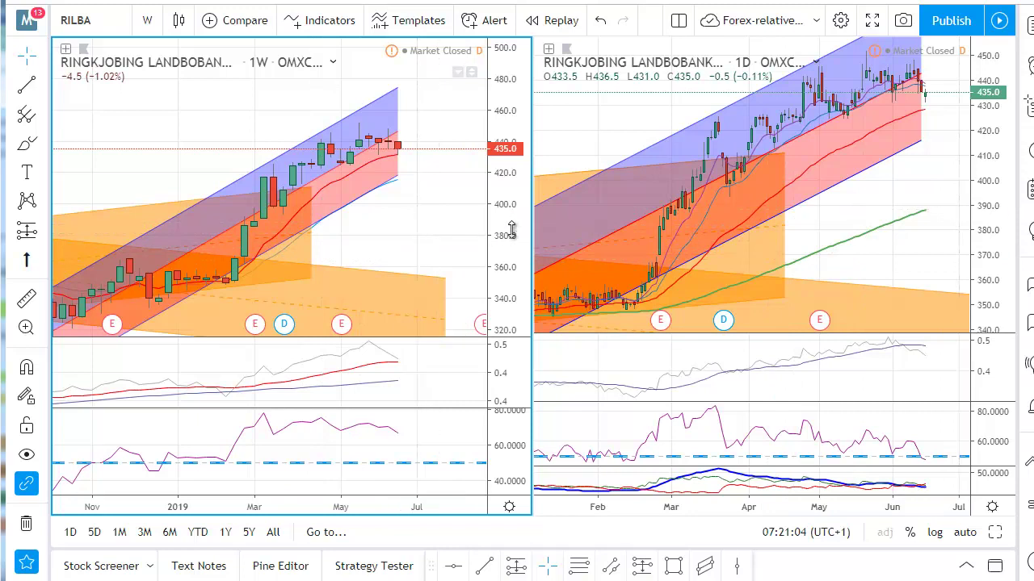
drag(512, 230, 512, 198)
drag(443, 196, 457, 241)
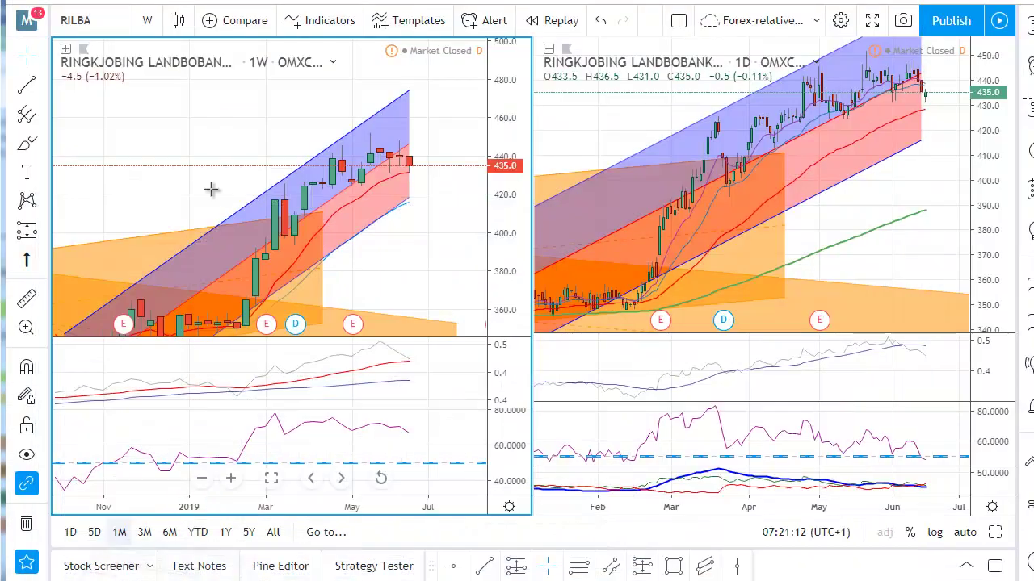
Load the Copenhagen-listed COLOPLAST B A/S in both charts and extend its weekly trend channel to the latest candle.
click(100, 21)
text(c)
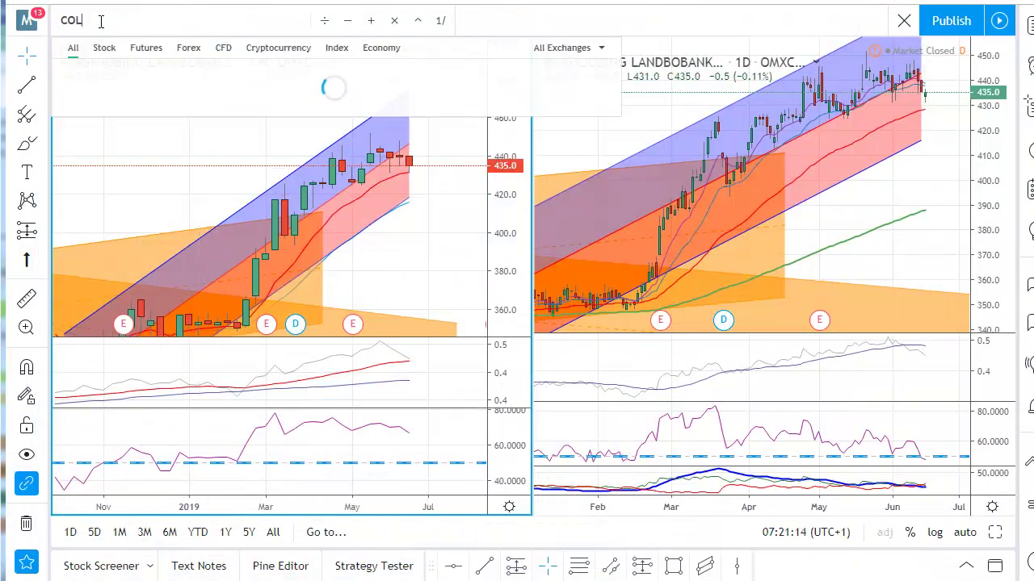
text(OLOPLAST)
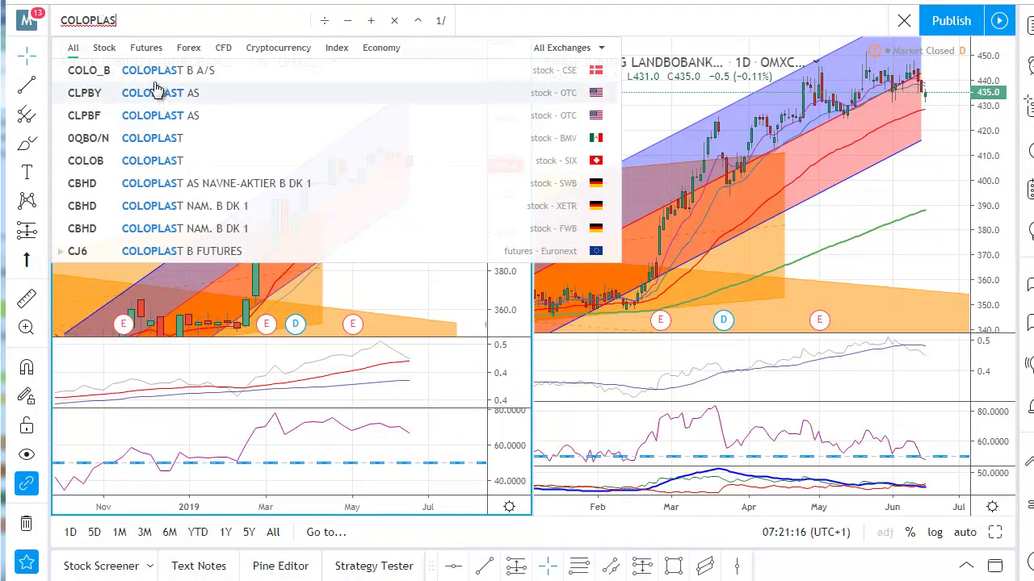
click(152, 73)
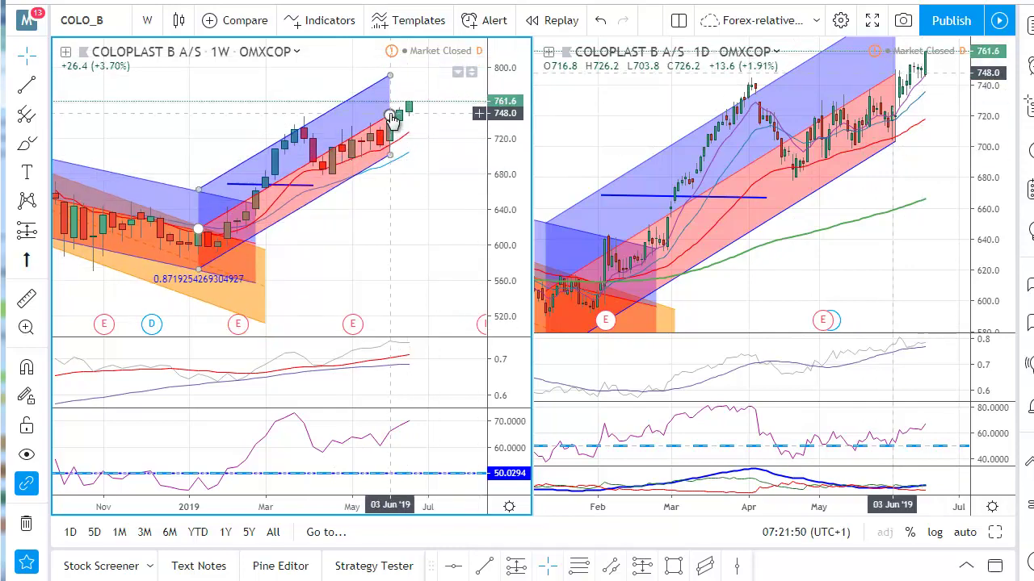
drag(389, 112, 409, 102)
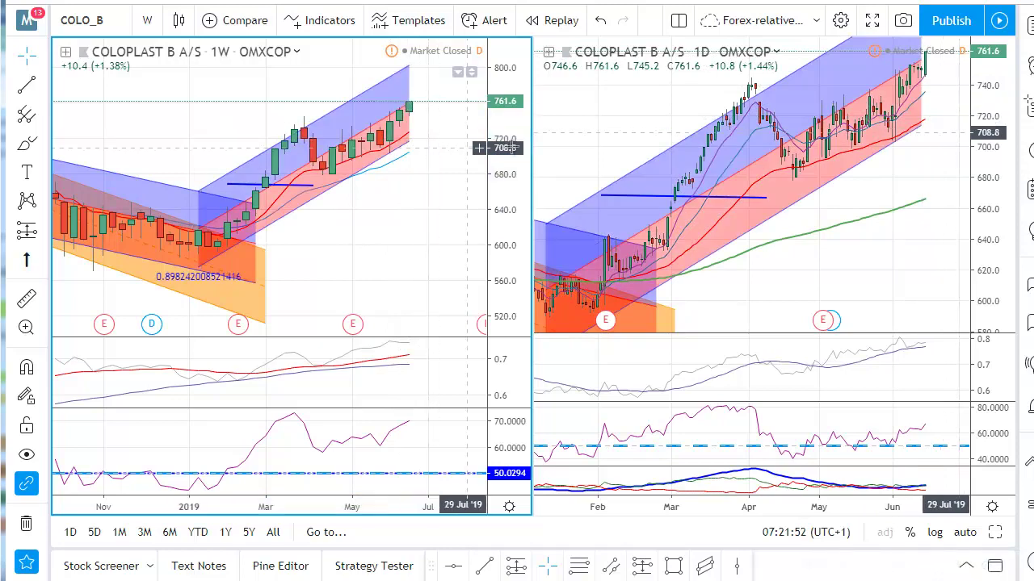
drag(953, 164, 838, 280)
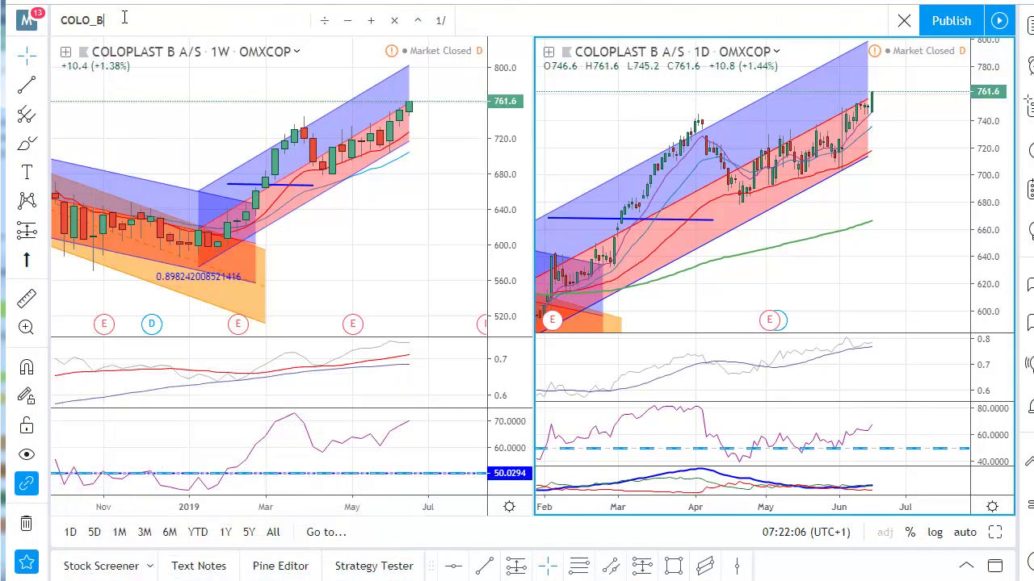
Load the Copenhagen-listed TORM PLC A in both charts and make the weekly chart active.
click(124, 17)
text(TORM)
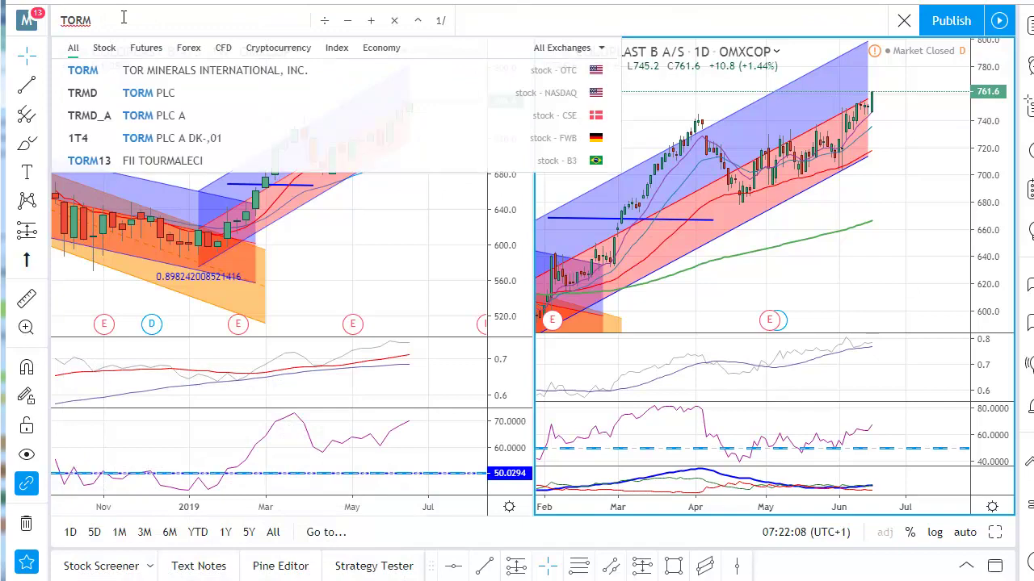
click(155, 113)
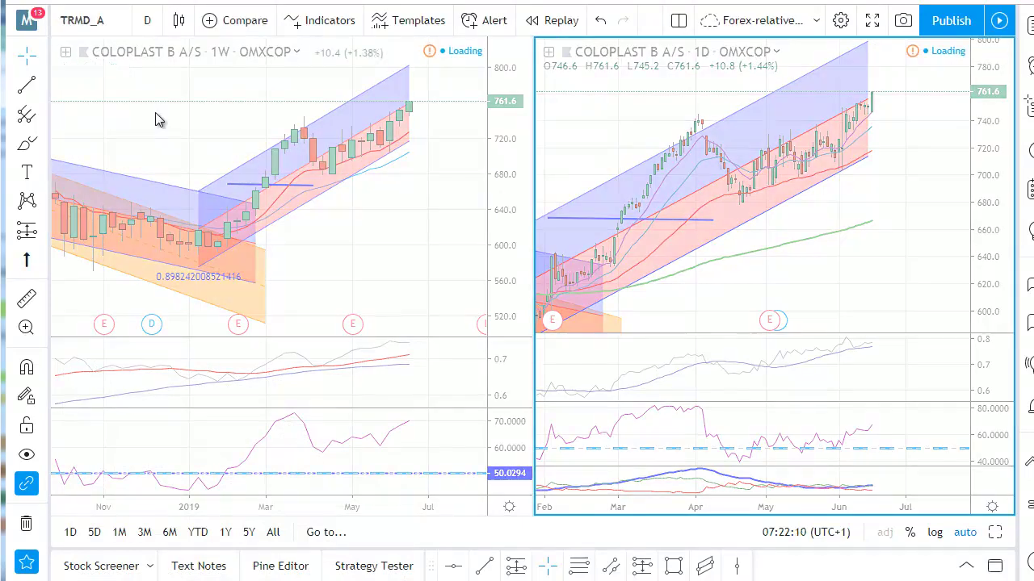
click(503, 132)
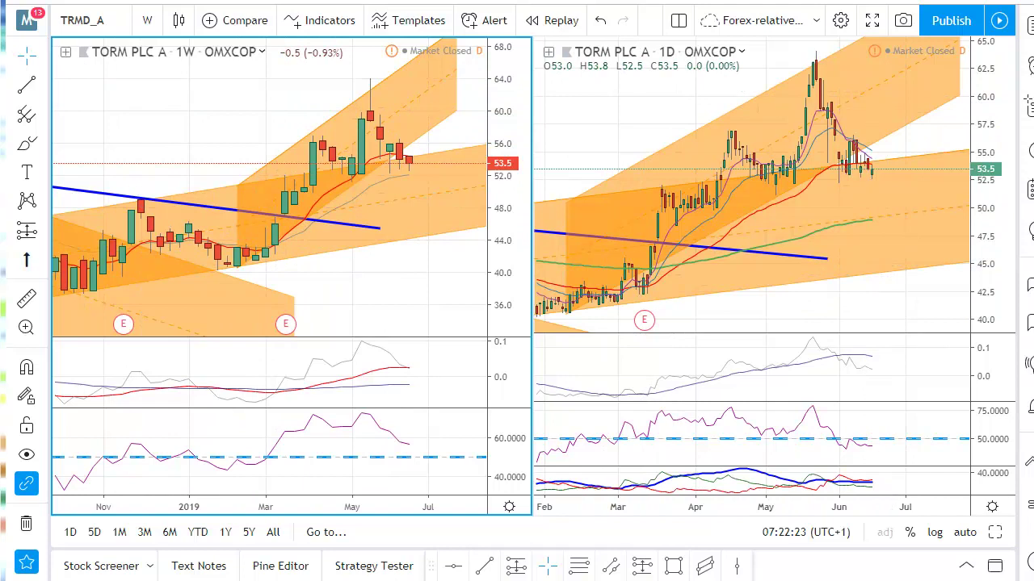
Mark the two rising phases and the latest decline on the weekly TORM chart with arrows, and clear the arrows.
drag(83, 256, 295, 229)
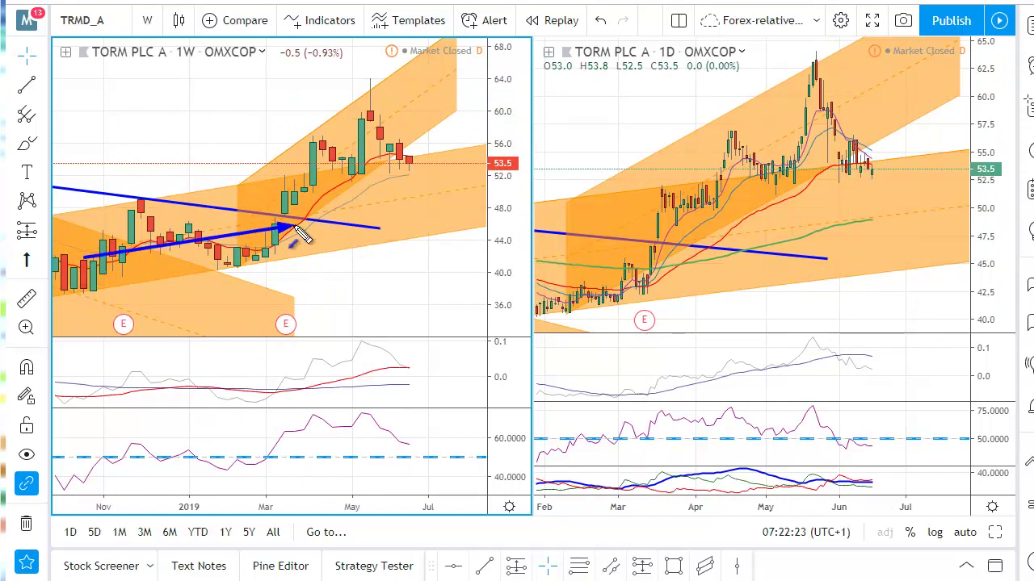
drag(244, 250, 370, 135)
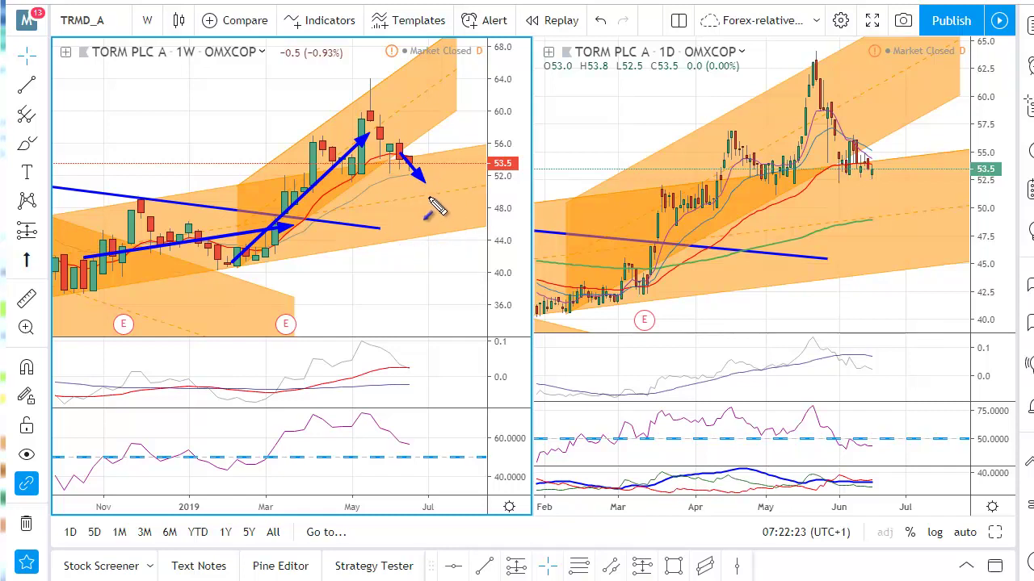
click(434, 208)
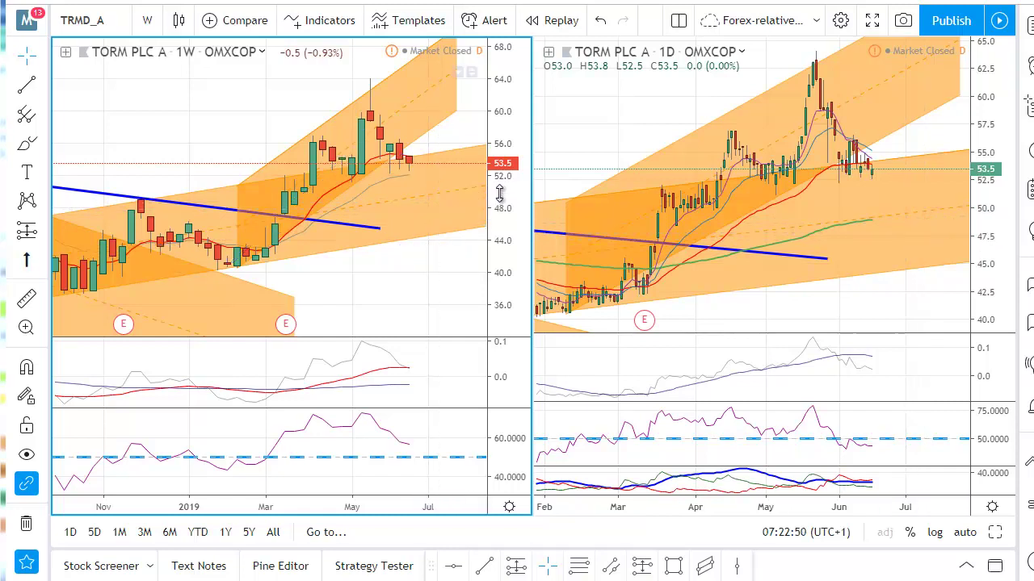
Compress the weekly TORM chart's price scale slightly and switch back to the Danish portfolio in Excel.
drag(503, 188, 506, 207)
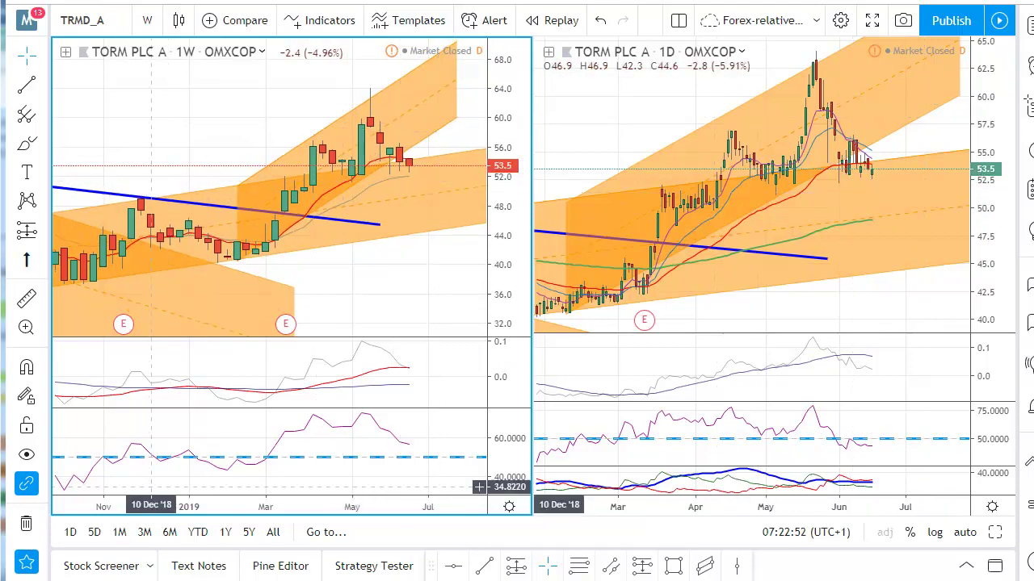
click(3, 513)
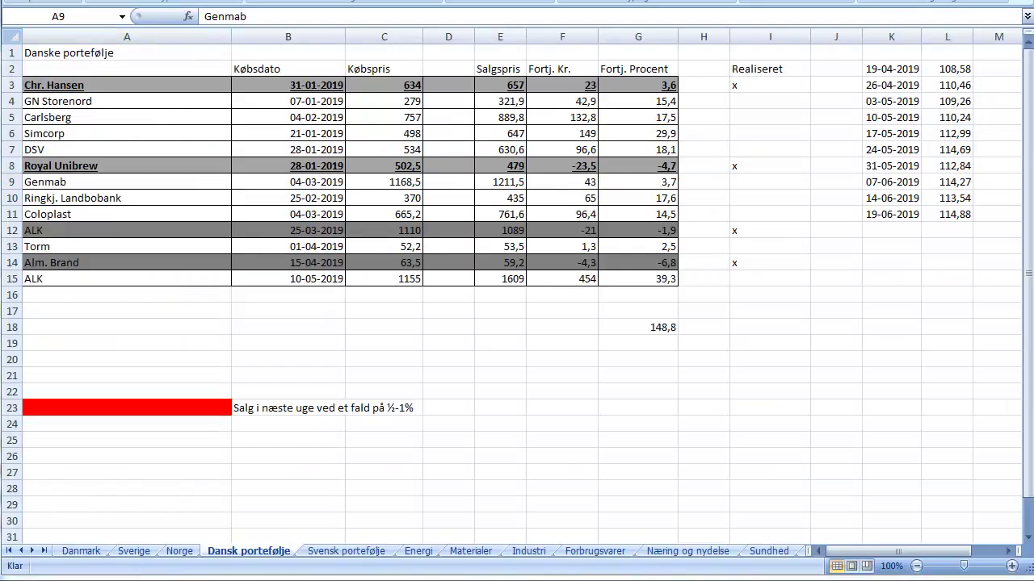
Switch to TradingView and load the Copenhagen-listed ALK-ABELLO B A/S in both charts.
key(alt+Tab)
click(121, 17)
text(ALK)
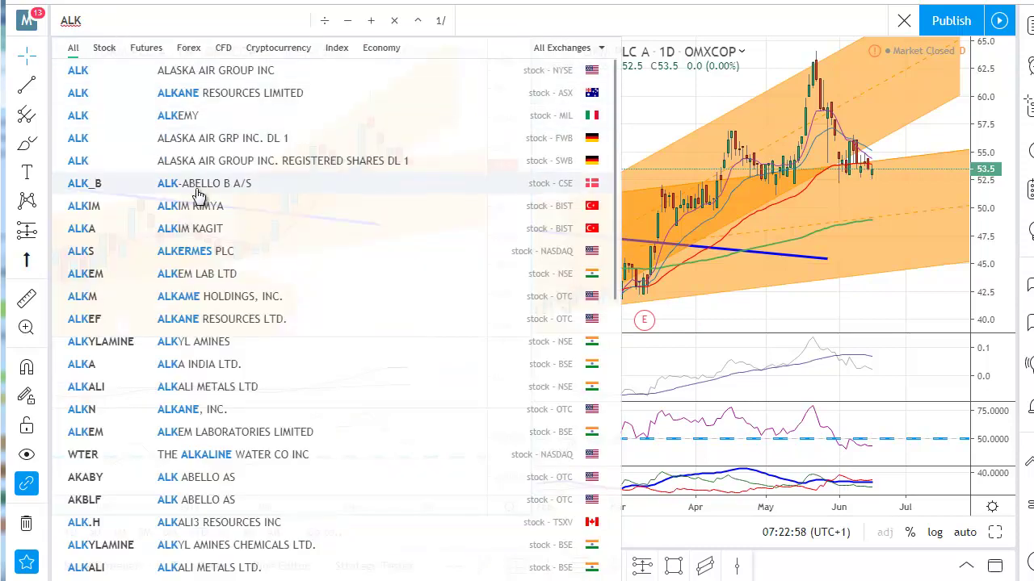
click(198, 196)
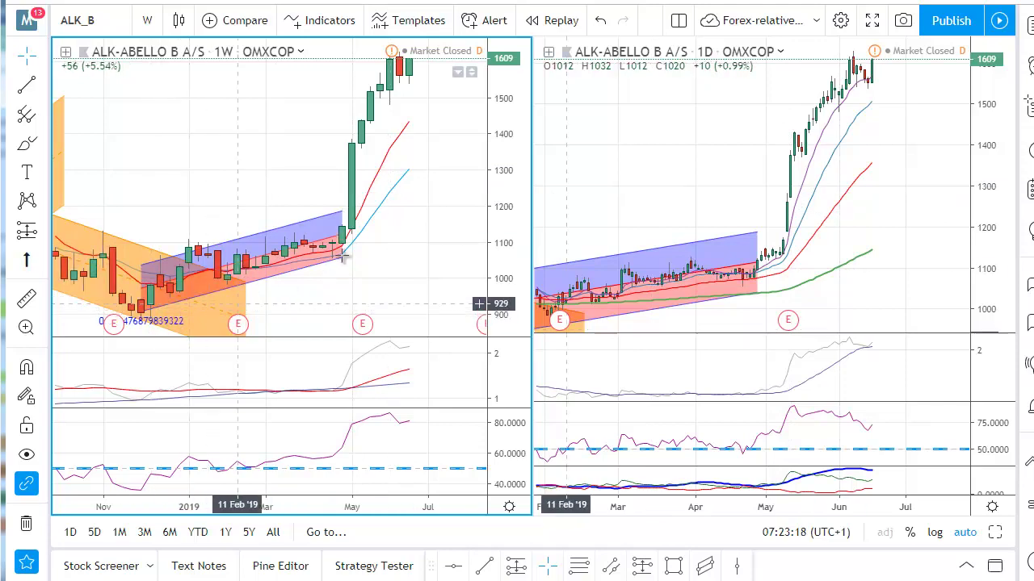
Compress the weekly ALK-ABELLO price scale and reposition the chart to examine the steep rise with room above the latest candles.
drag(340, 280, 367, 275)
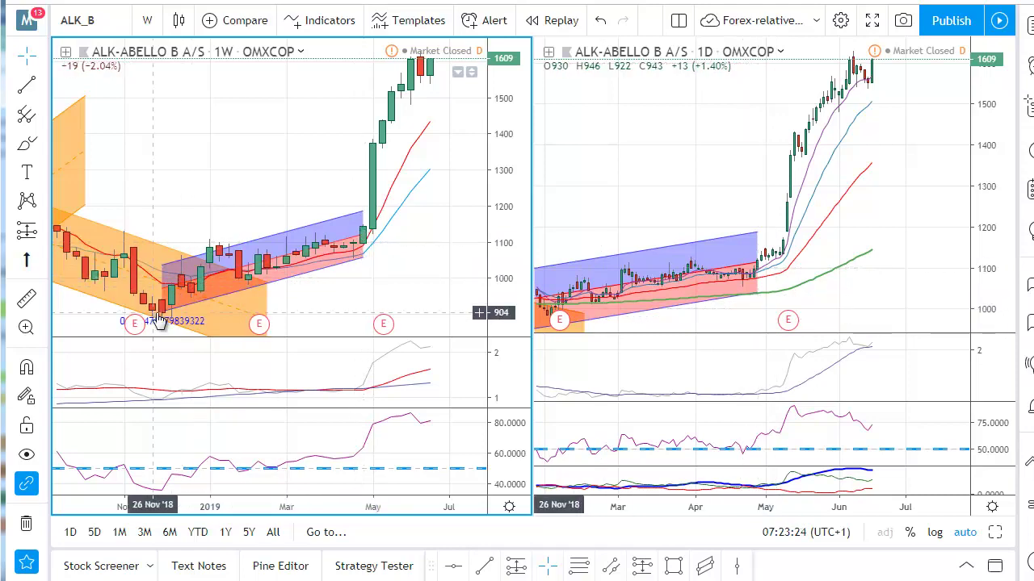
double_click(511, 190)
drag(437, 220, 407, 249)
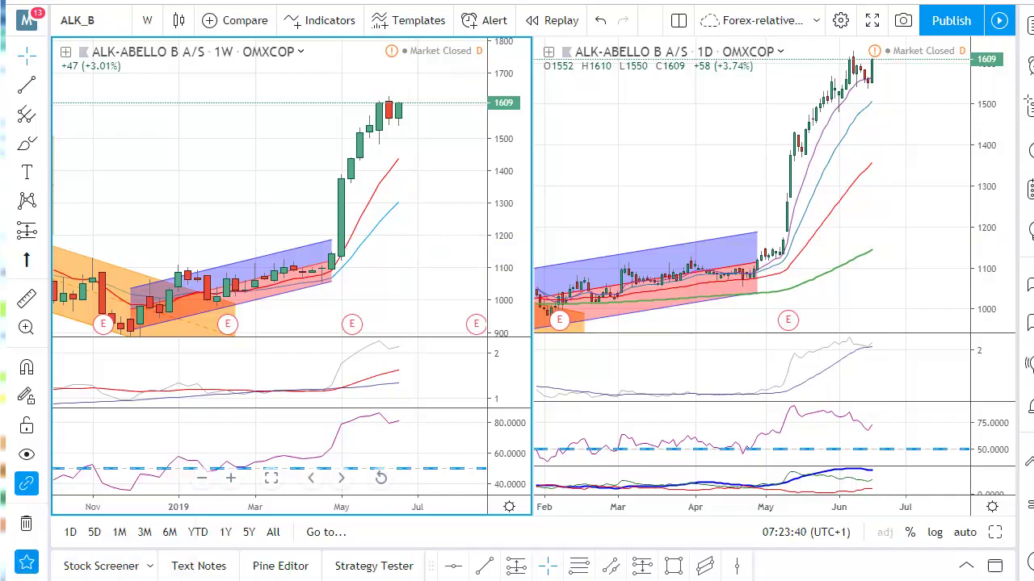
Switch to the Danish portfolio in Excel and check the realised ALK trade's purchase date and the current ALK holding's percentage return.
click(109, 579)
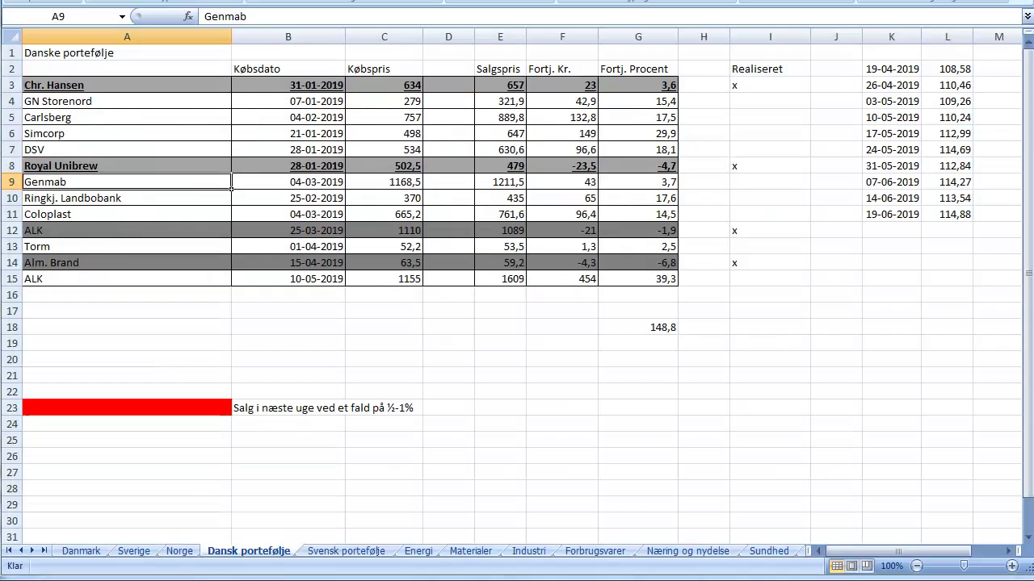
click(284, 232)
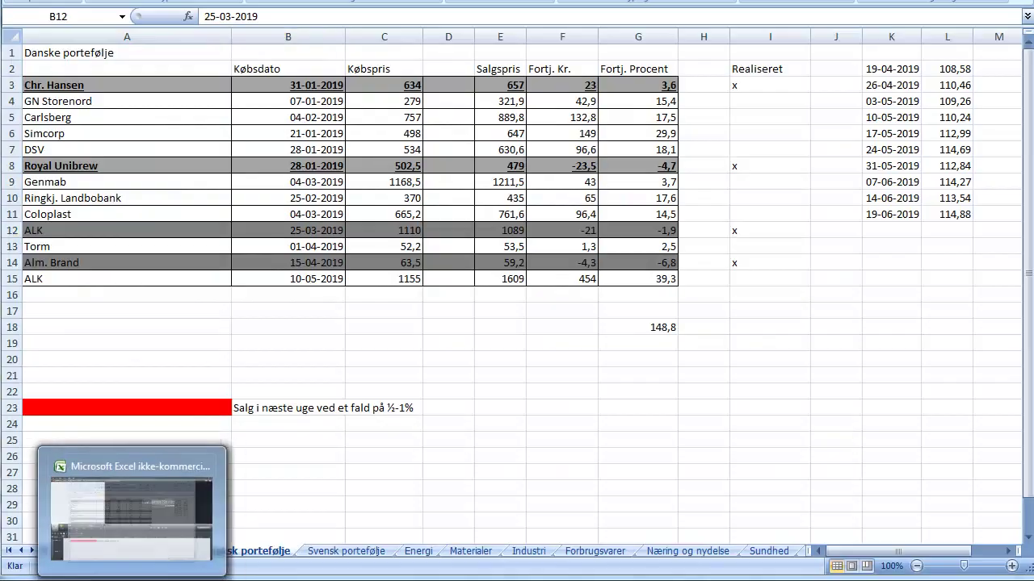
click(109, 578)
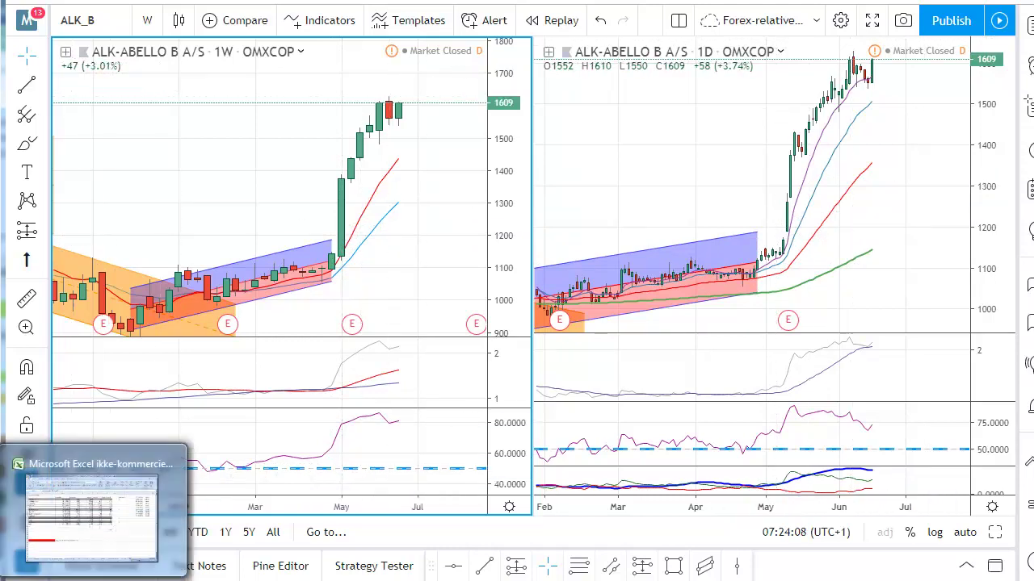
click(89, 517)
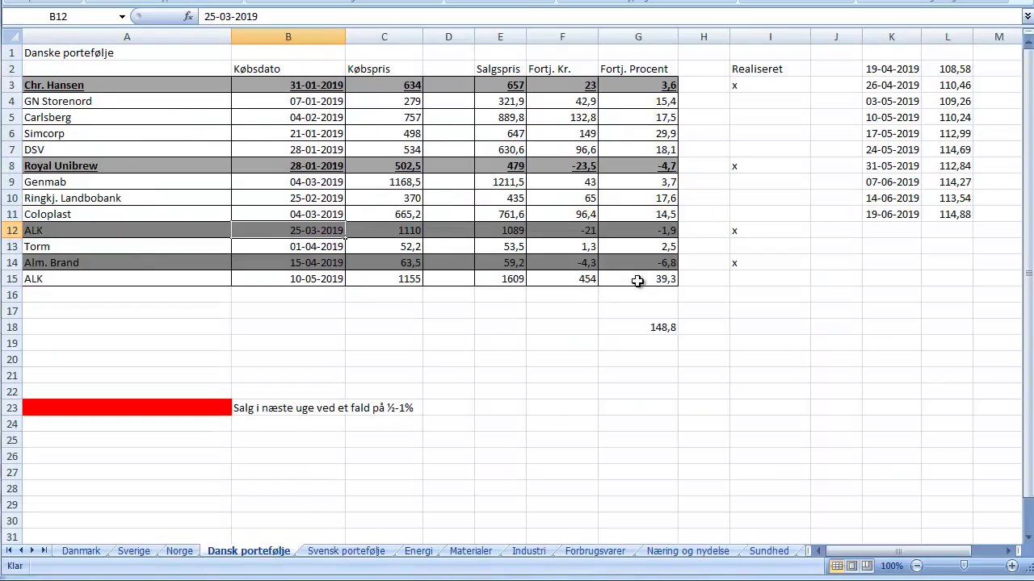
click(637, 278)
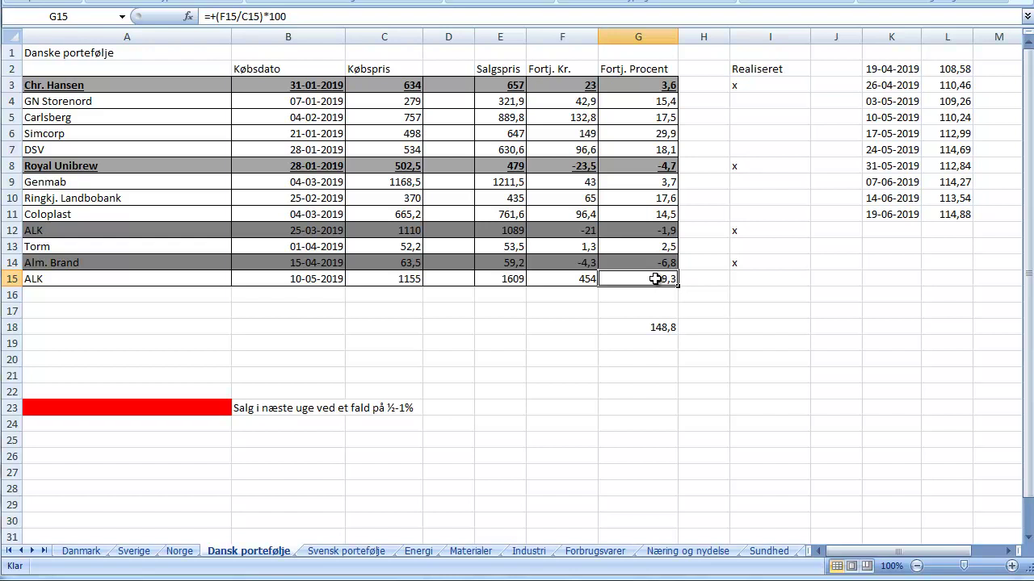
click(120, 296)
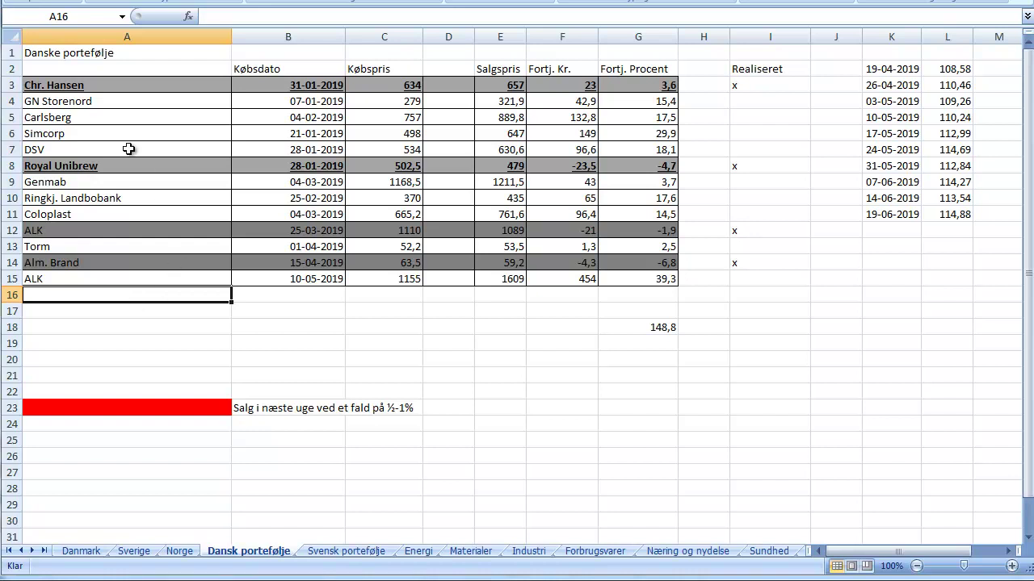
click(183, 311)
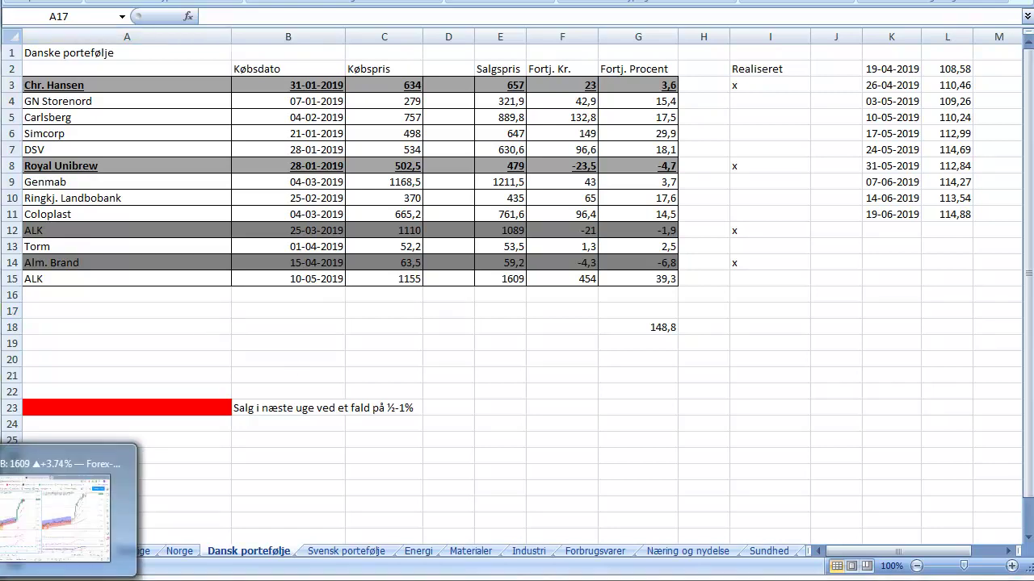
Switch to TradingView and load the Copenhagen-listed BAVARIAN NORDIC A/S in both charts.
click(69, 517)
click(106, 20)
text(BAVARIAN)
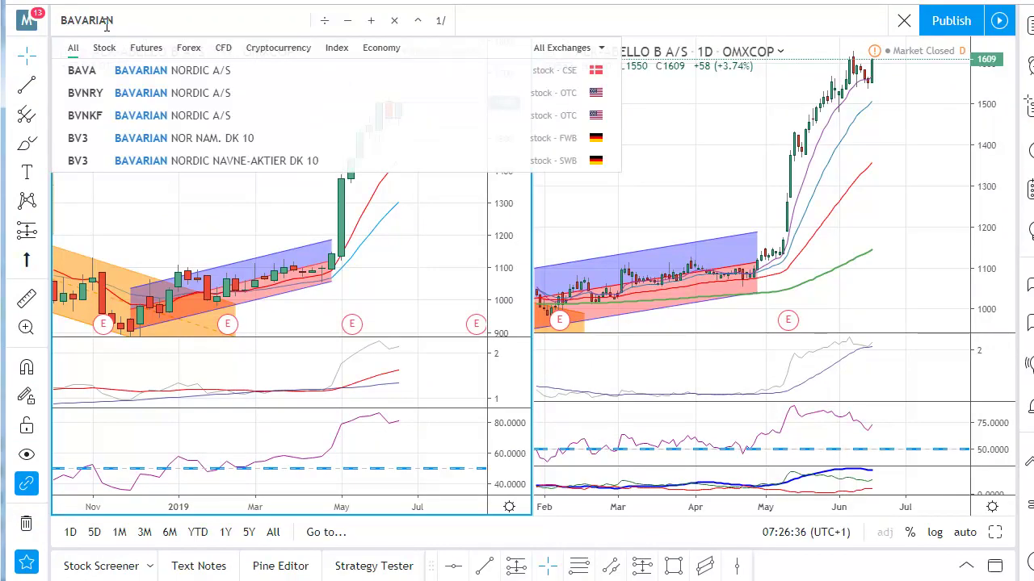
click(184, 71)
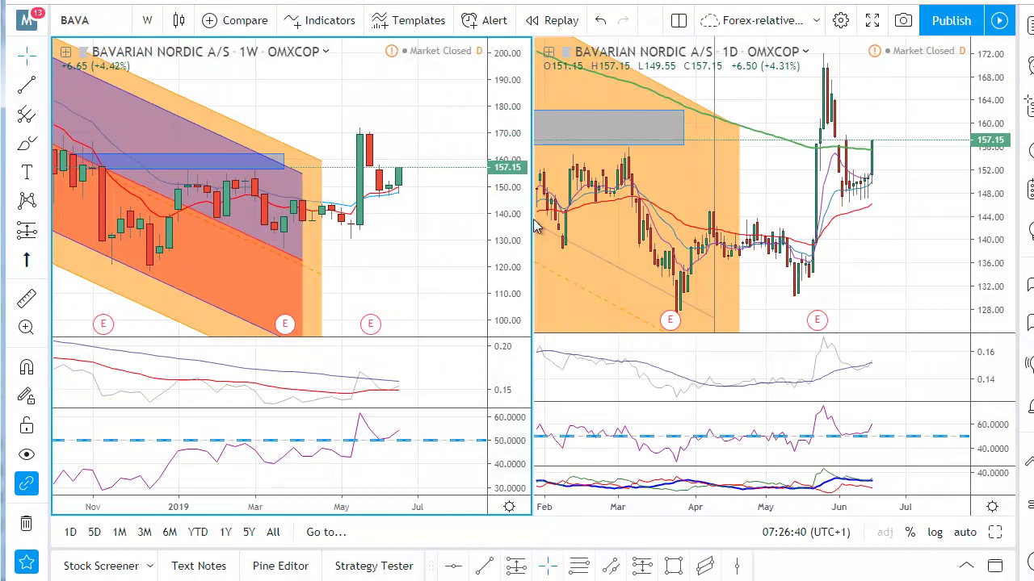
Compress both BAVARIAN NORDIC price scales, make room around the latest weekly candles, and return to the first empty row of the Excel portfolio.
click(1011, 193)
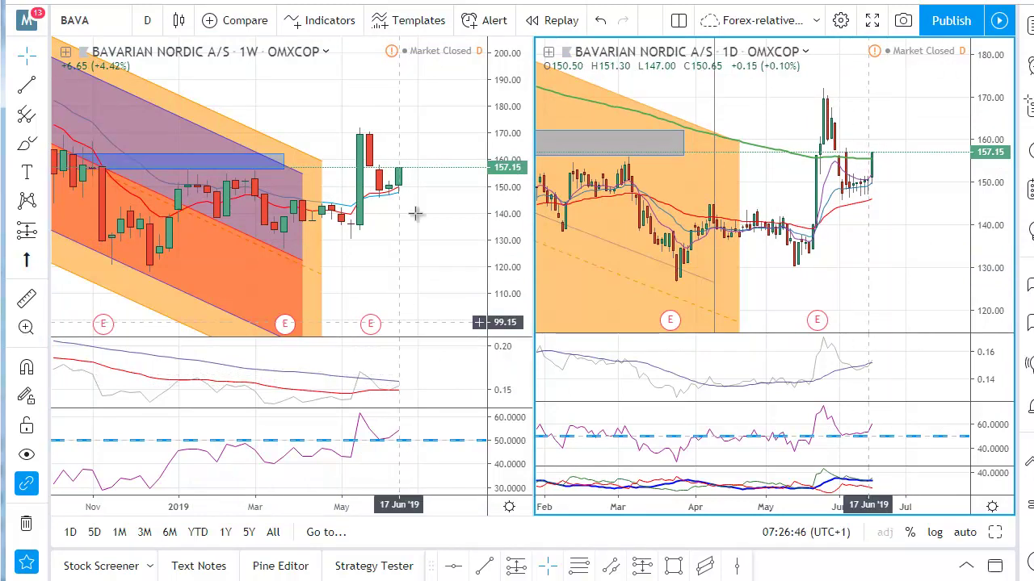
click(511, 180)
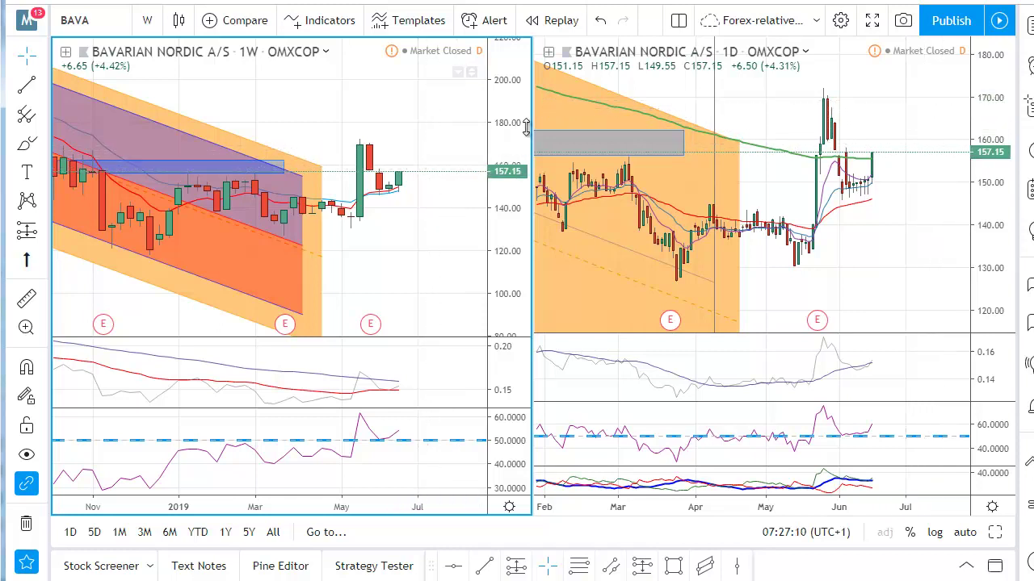
drag(431, 149, 334, 267)
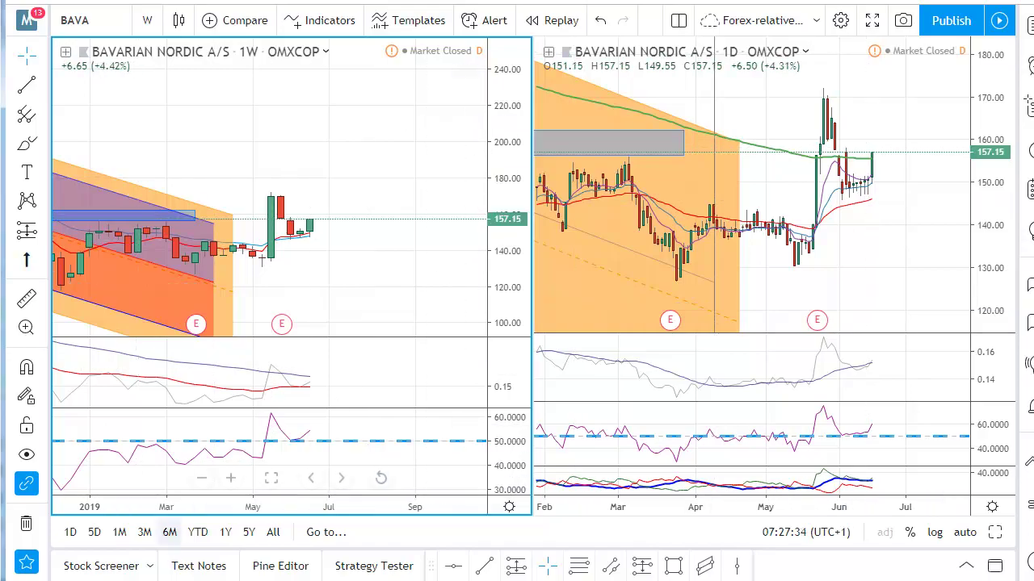
click(89, 517)
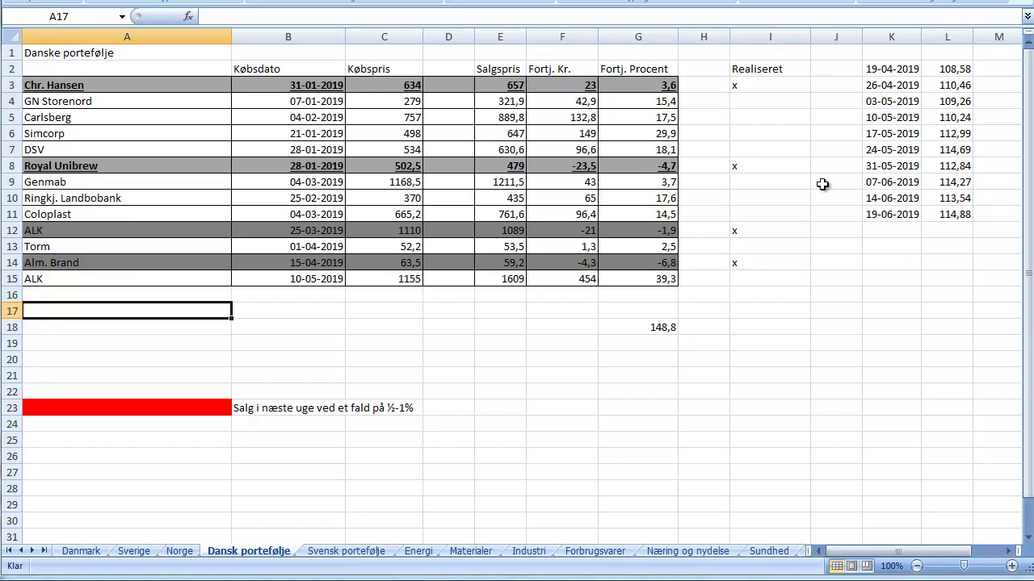
click(209, 295)
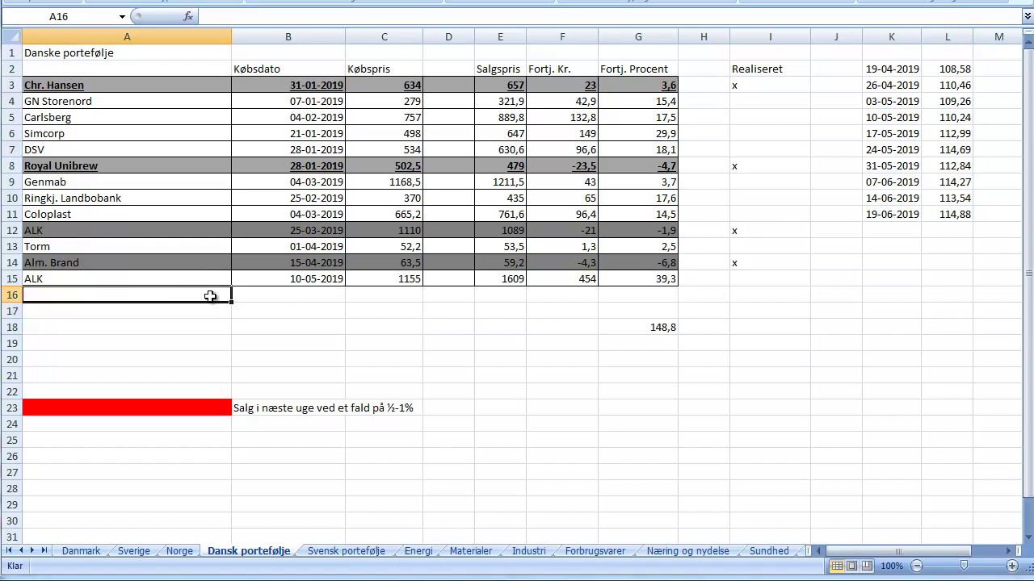